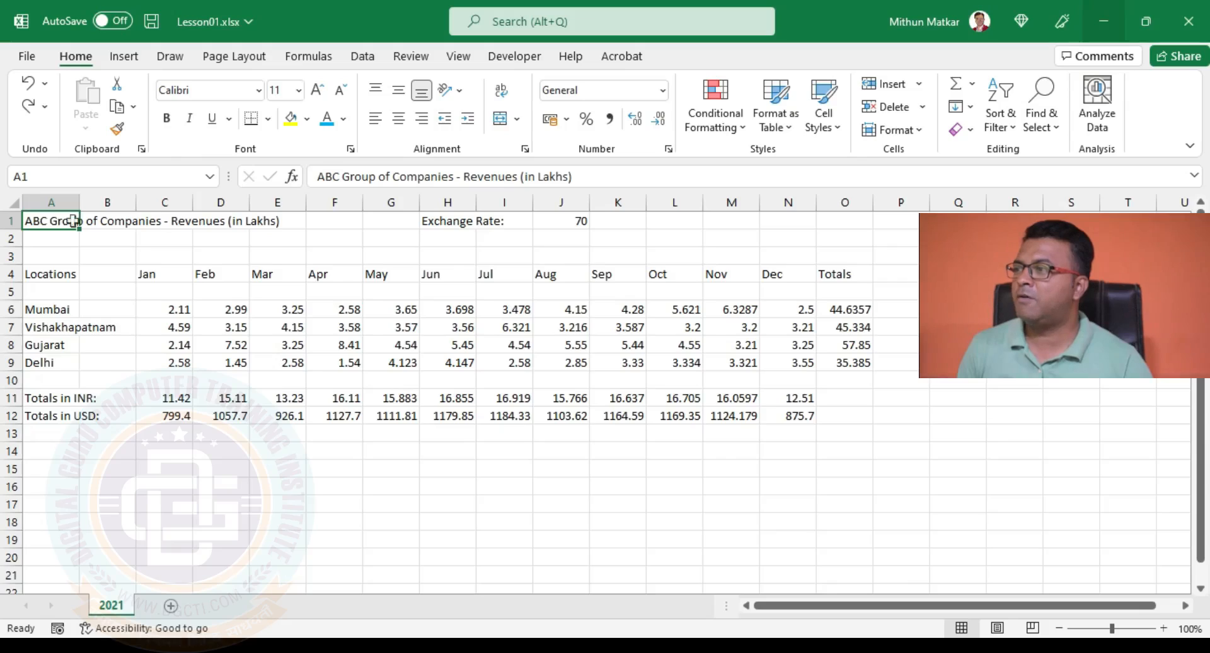
Format the company title in A1 with the Arial Black font at size 12.
drag(48, 221, 268, 220)
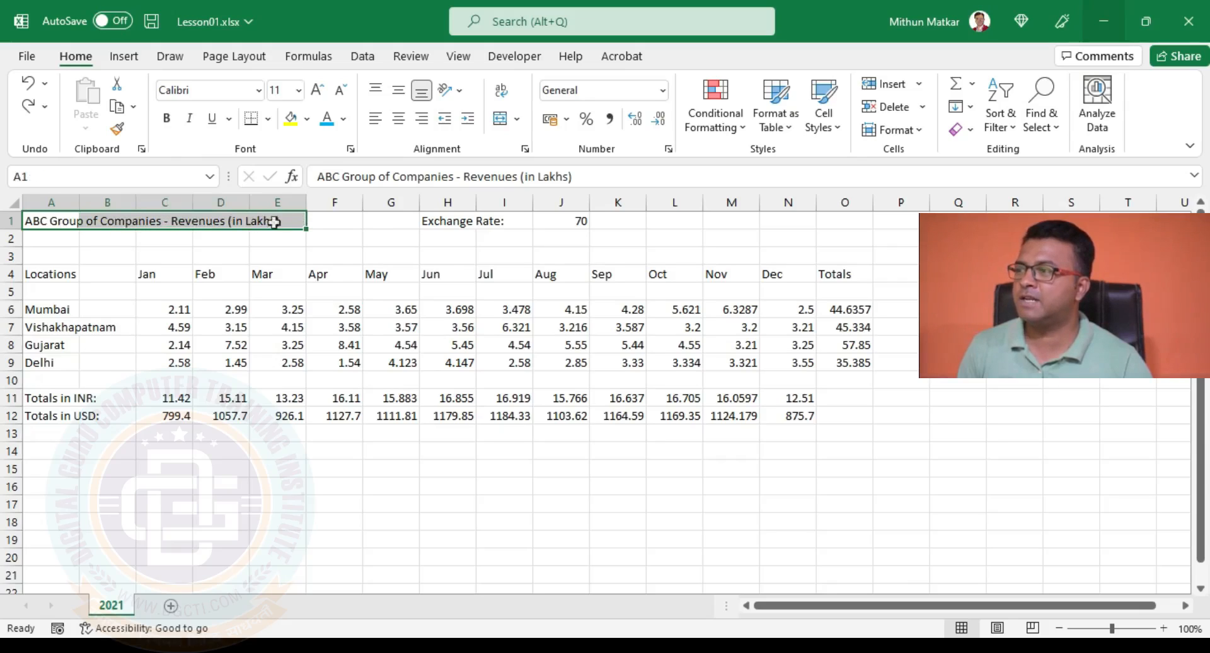
click(50, 221)
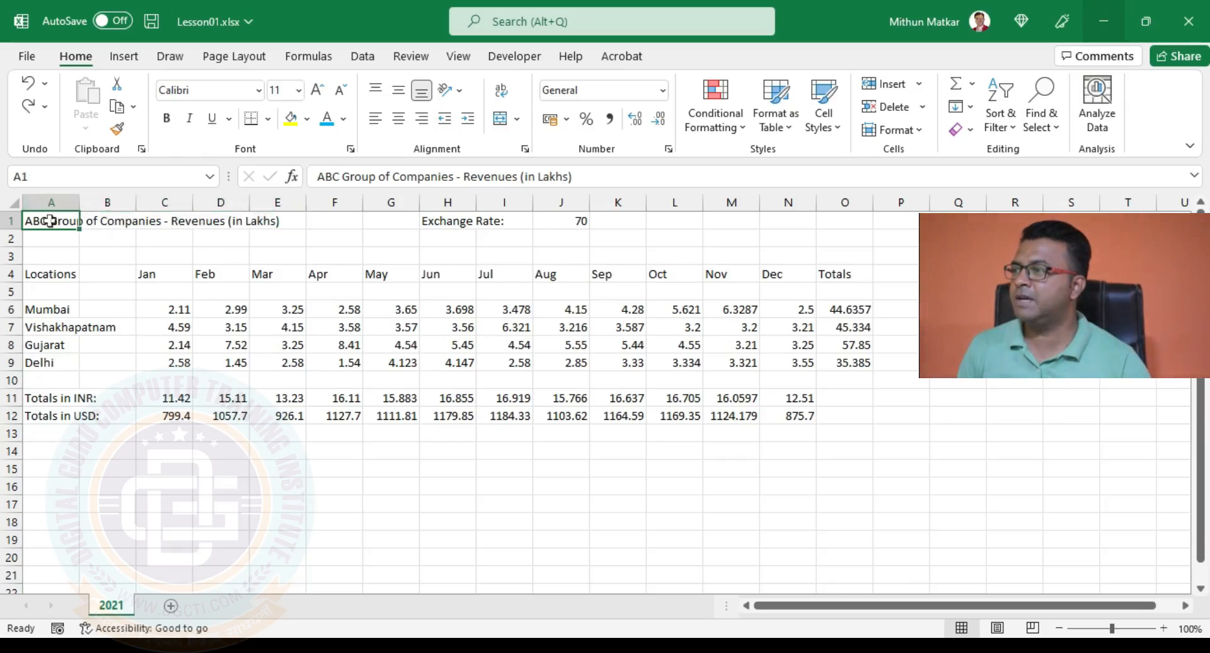
click(257, 90)
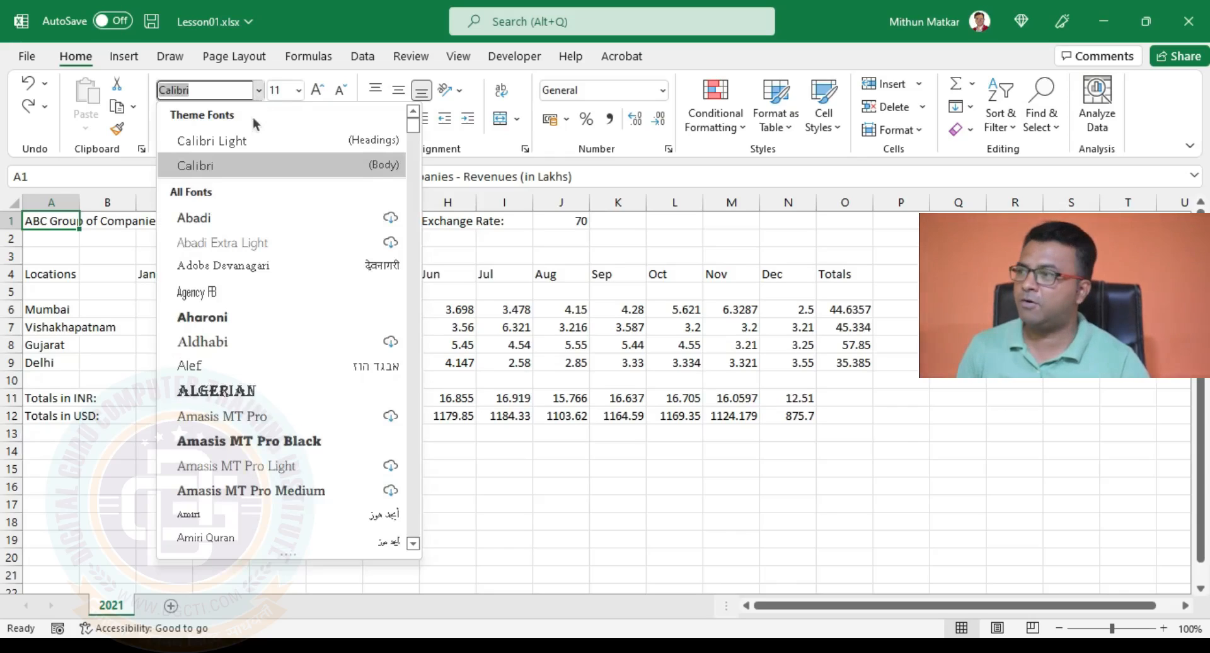
scroll(234, 363, down, 5)
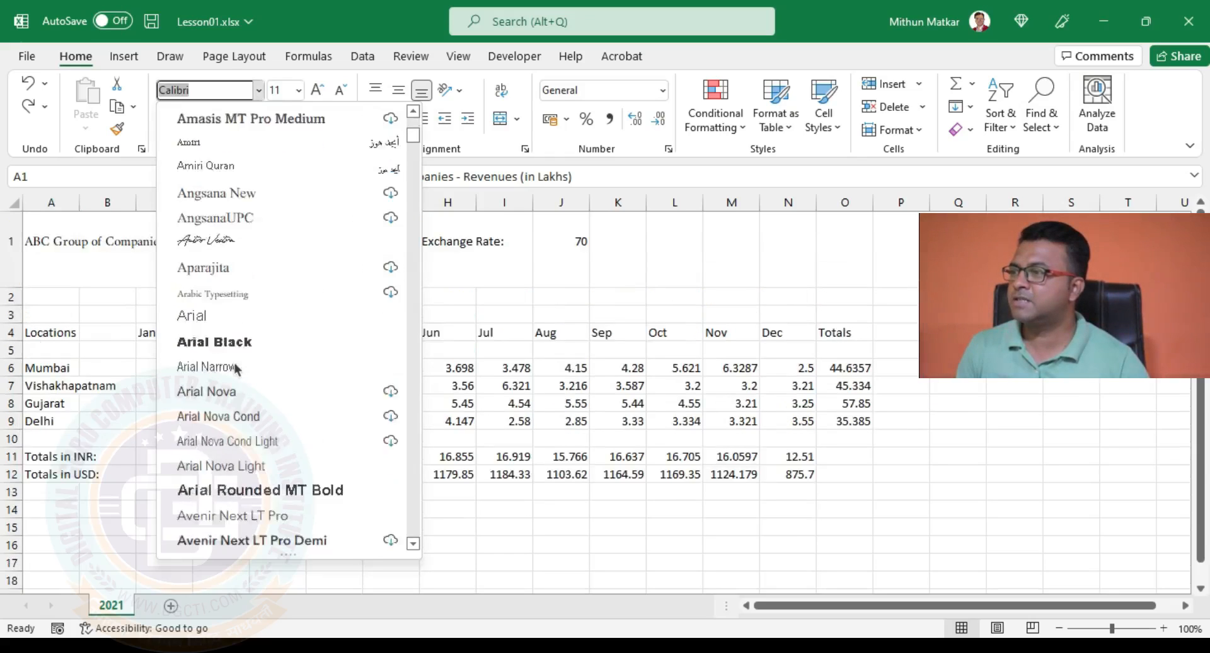
scroll(235, 369, down, 10)
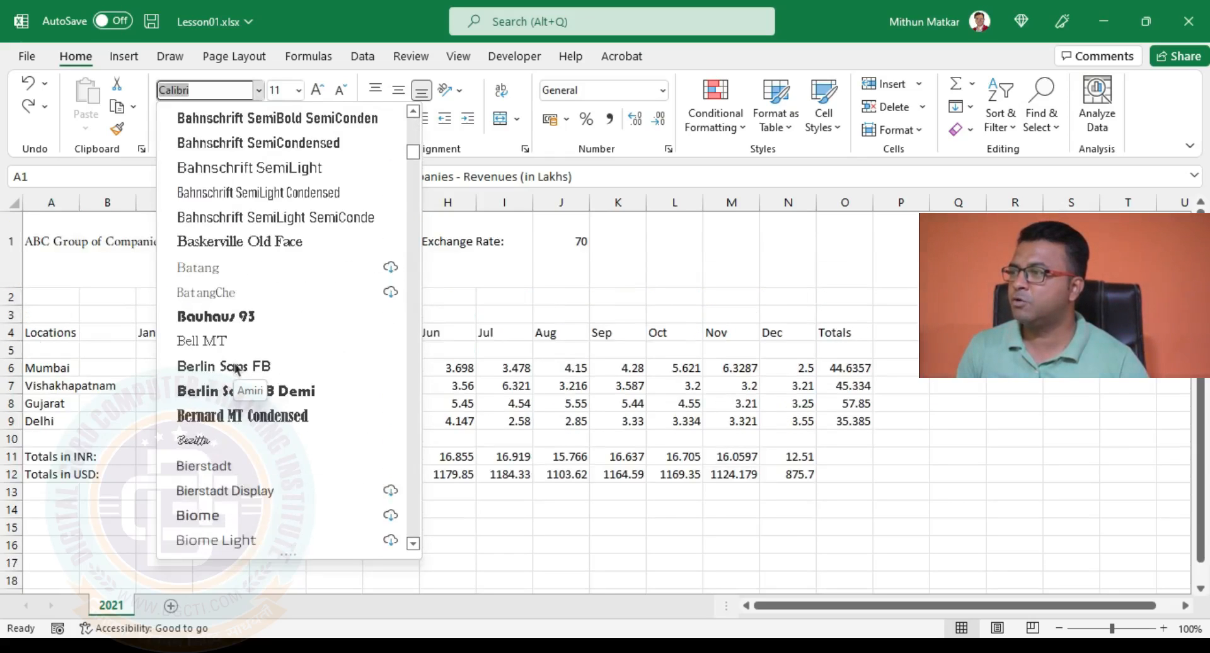
scroll(235, 369, up, 10)
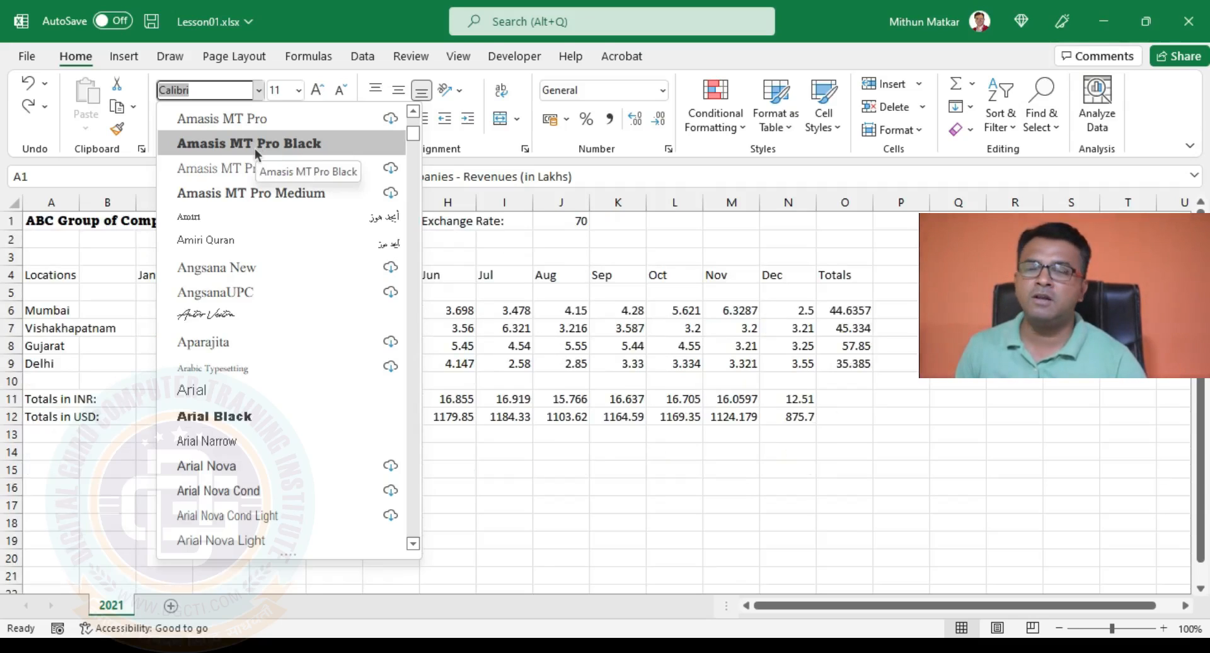
click(240, 417)
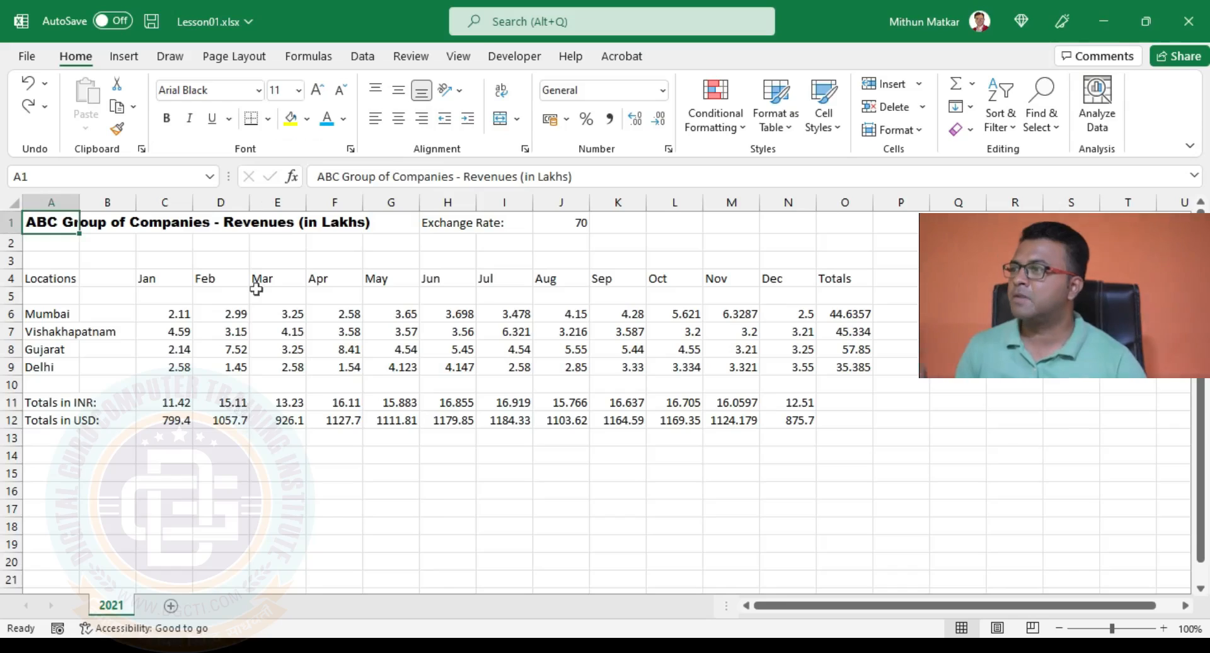
click(301, 94)
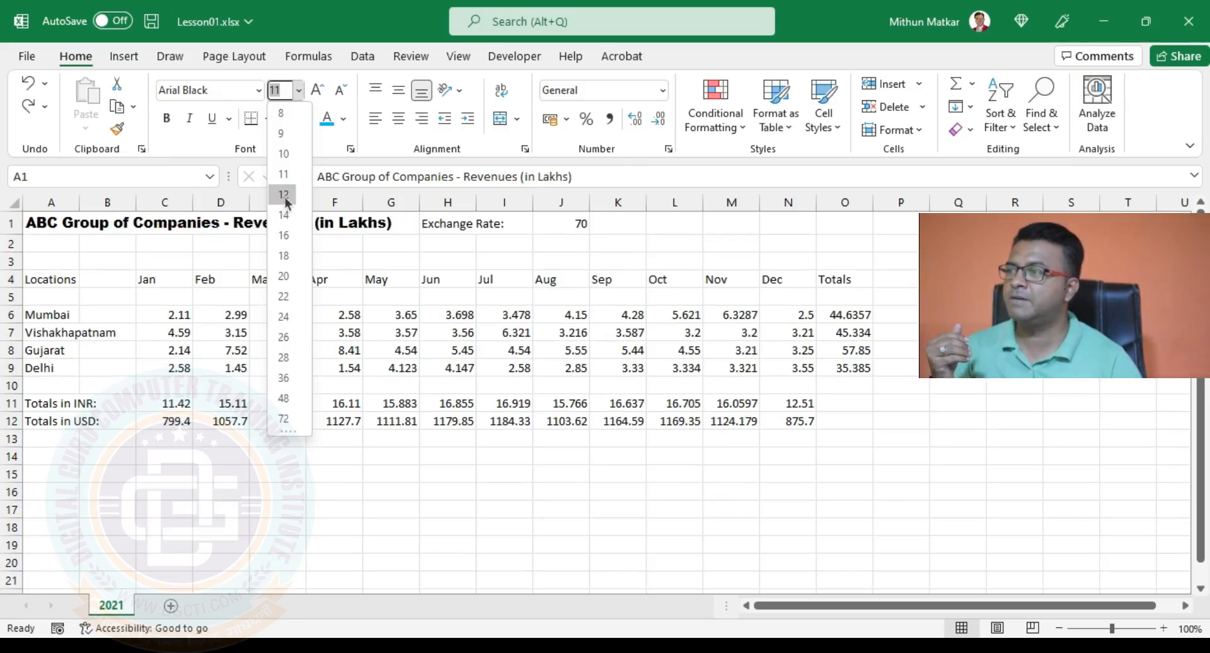
click(284, 195)
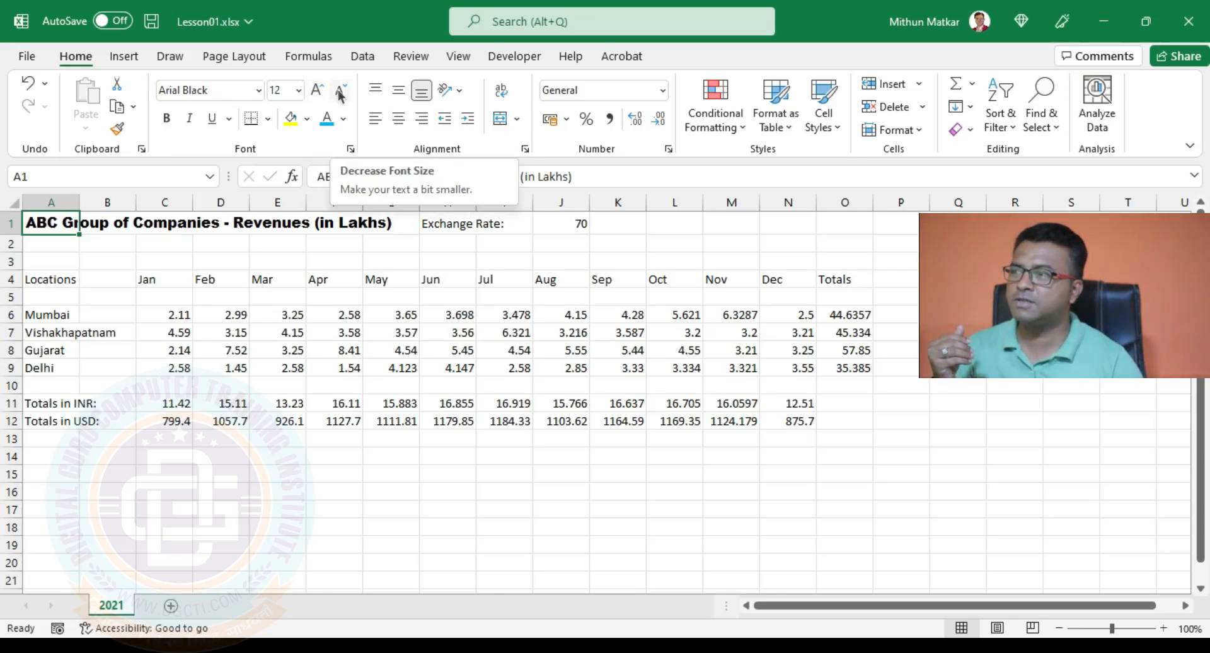
Reduce the A1 title's font size stepwise to 9 and enlarge it back to 12.
click(299, 96)
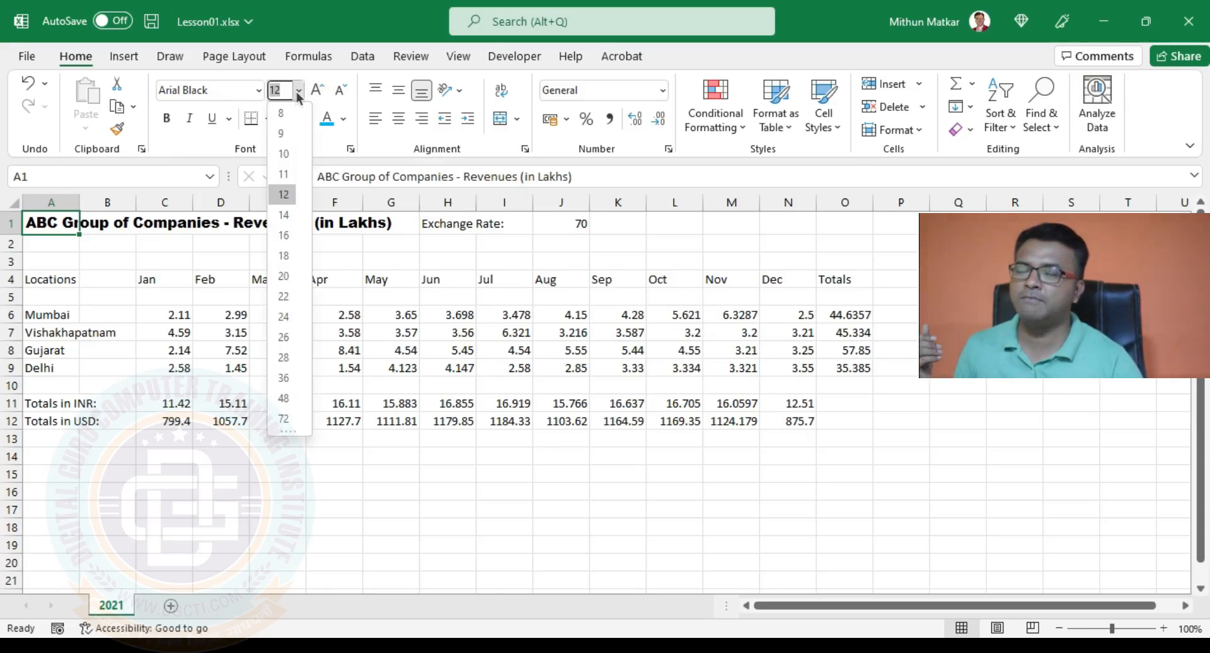
click(326, 85)
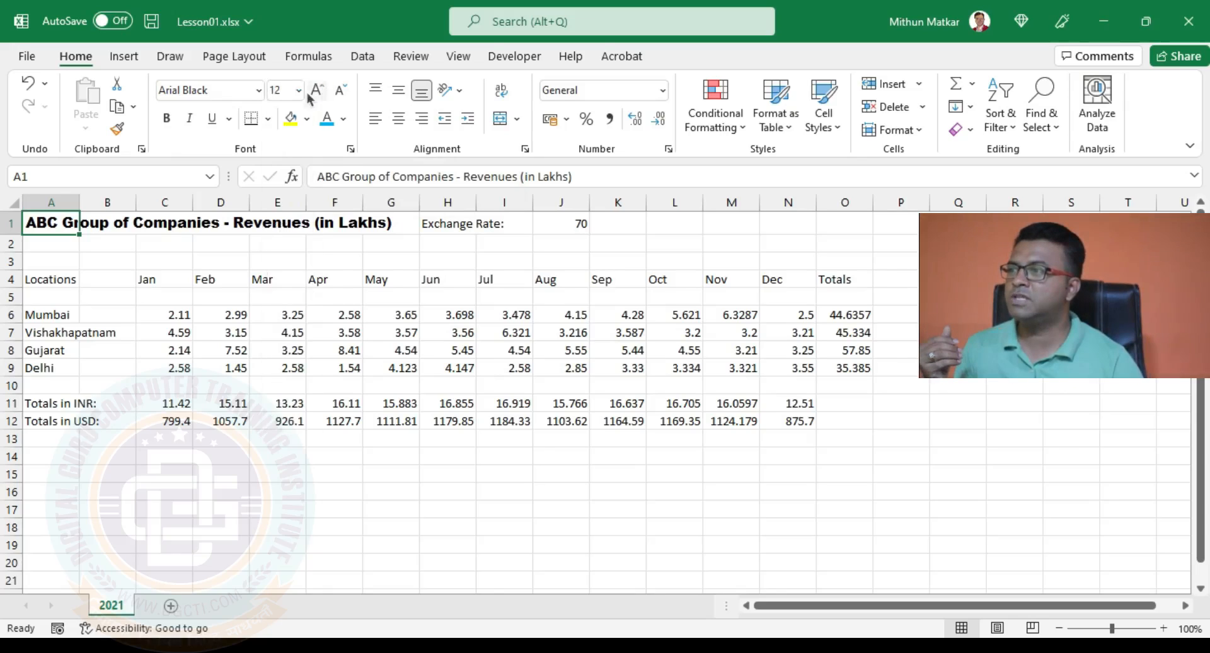
click(340, 91)
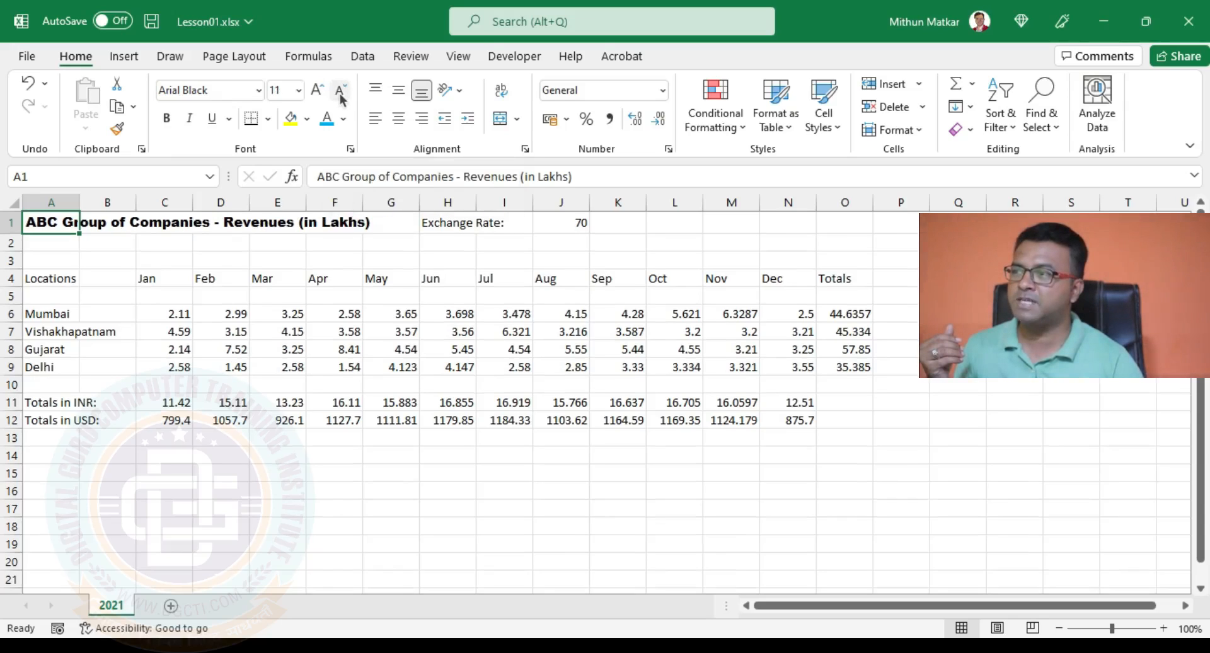
click(341, 95)
click(340, 95)
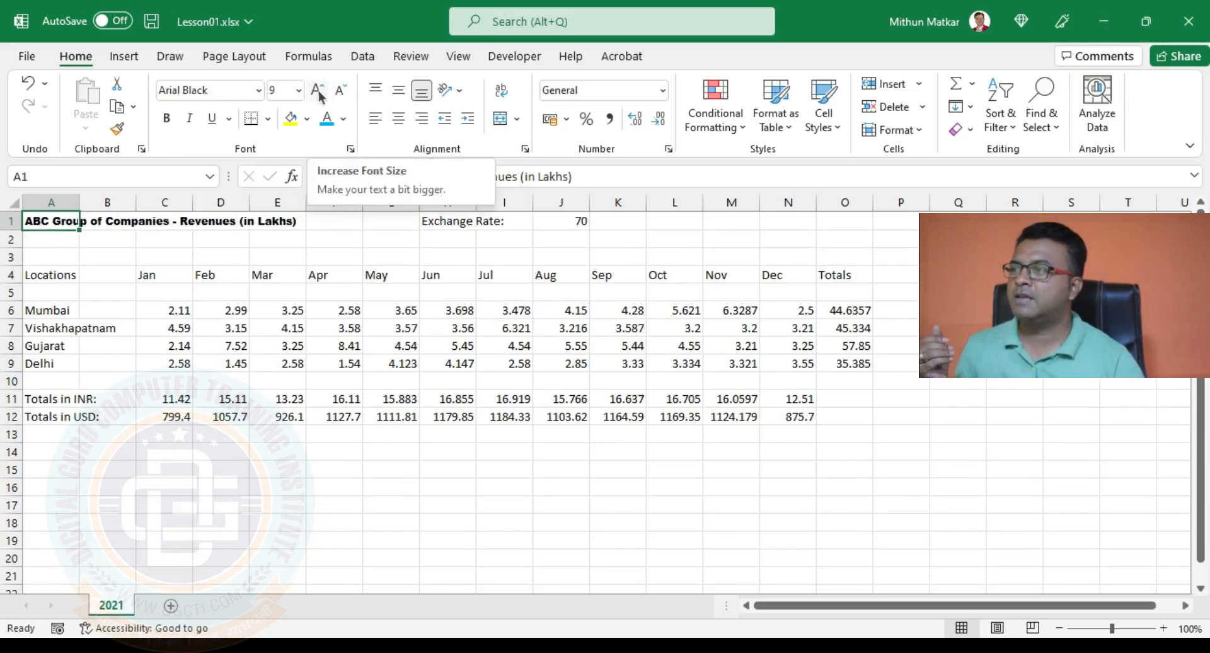
click(319, 93)
click(319, 93)
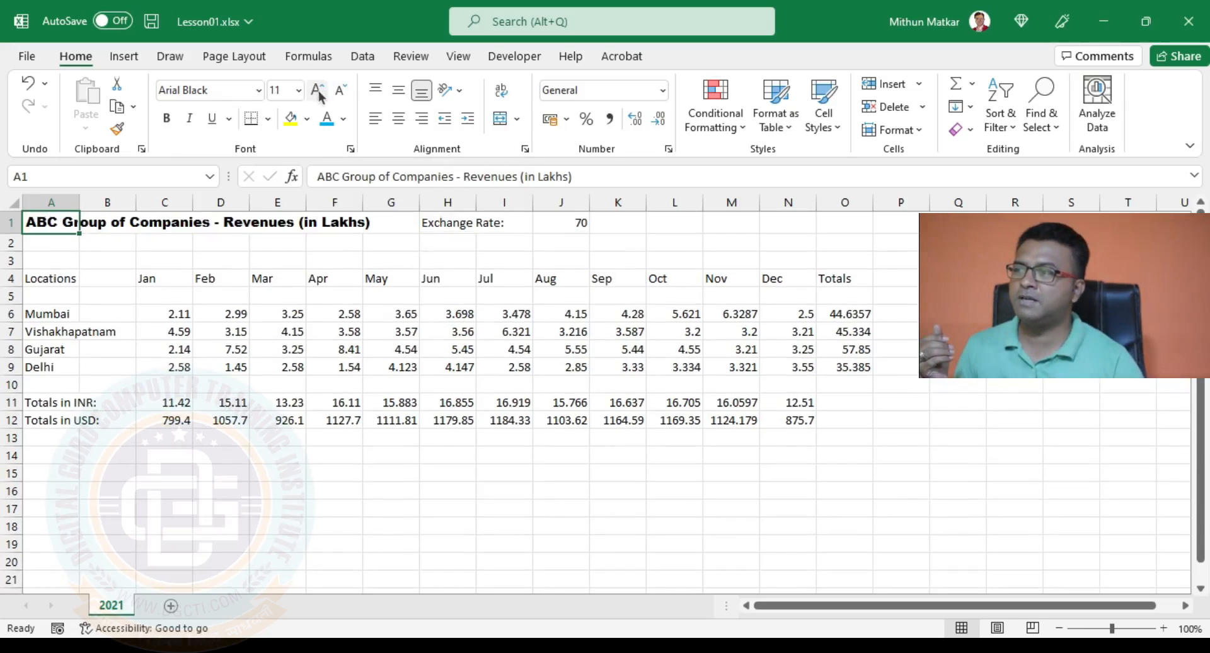
click(319, 93)
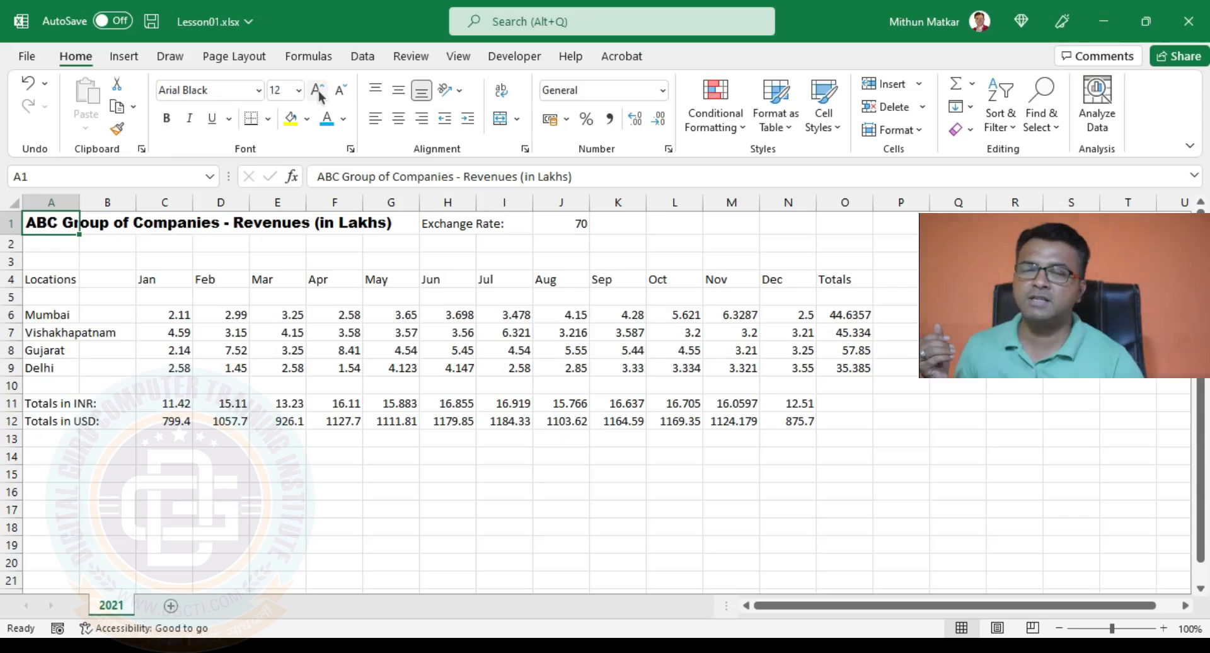
Set the font color of the A1 title to the standard light blue.
click(344, 119)
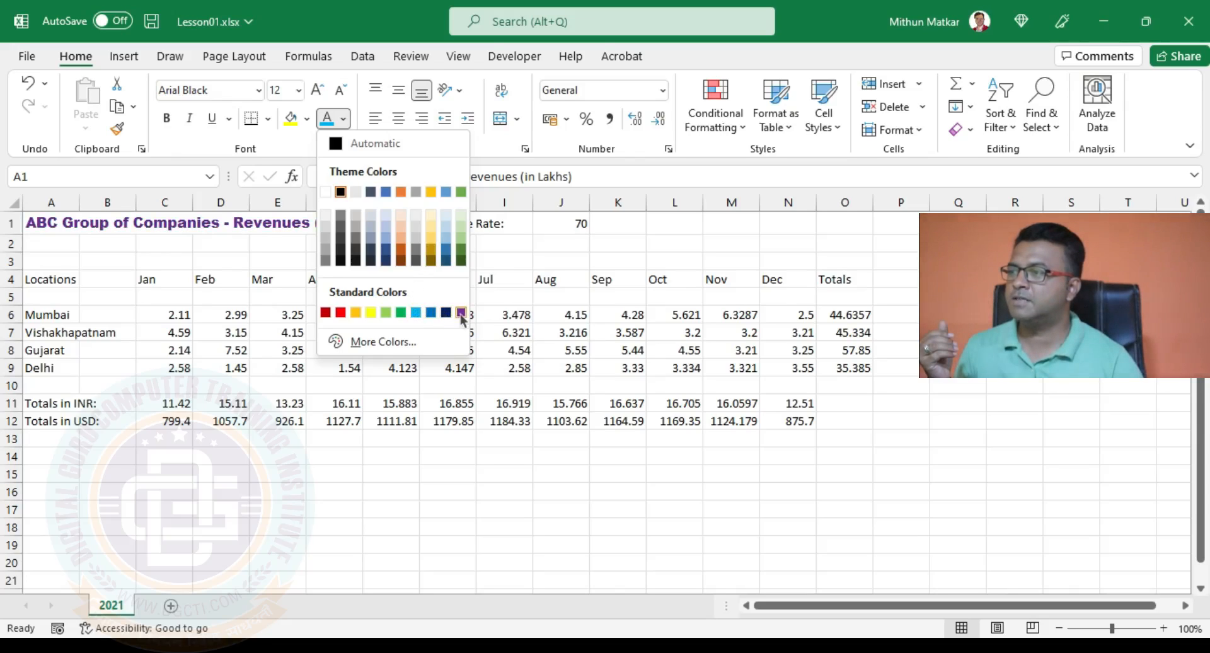
click(417, 313)
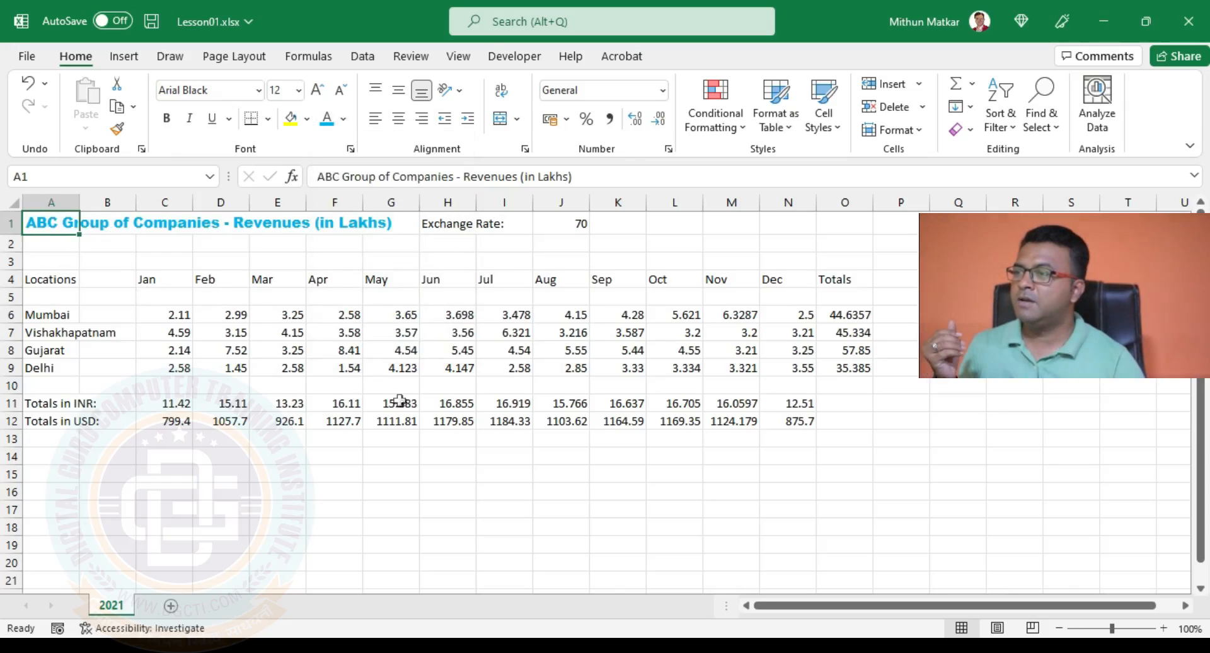
Make the "Exchange Rate:" label in H1 bold.
click(458, 225)
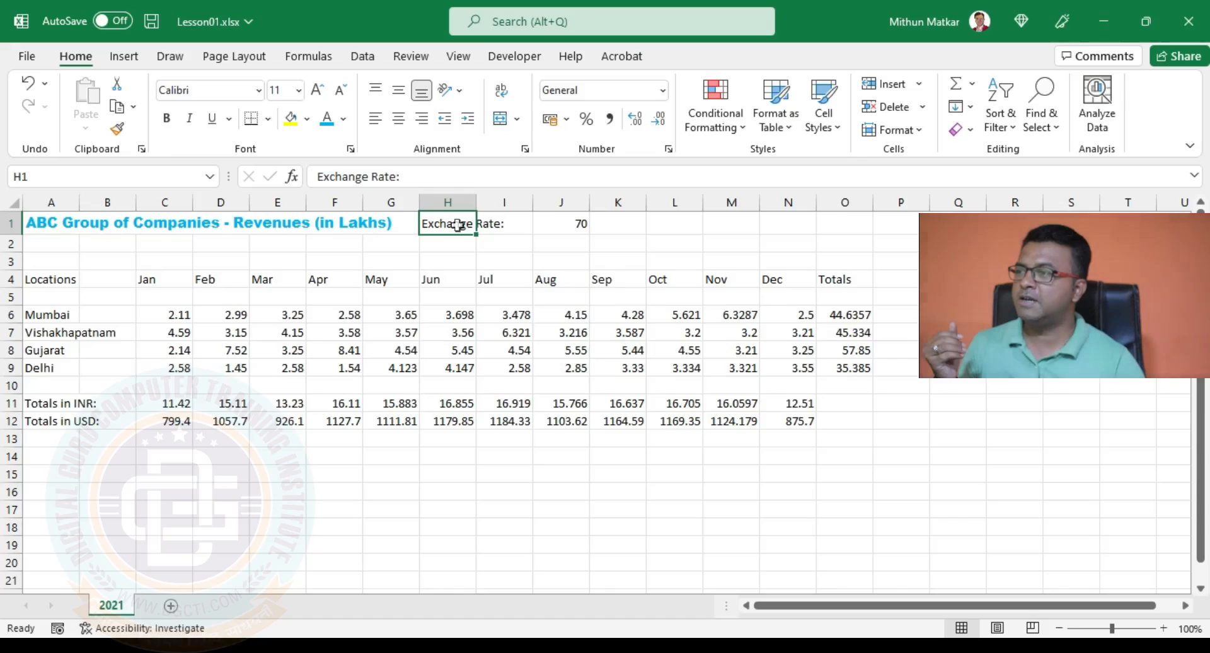
click(168, 119)
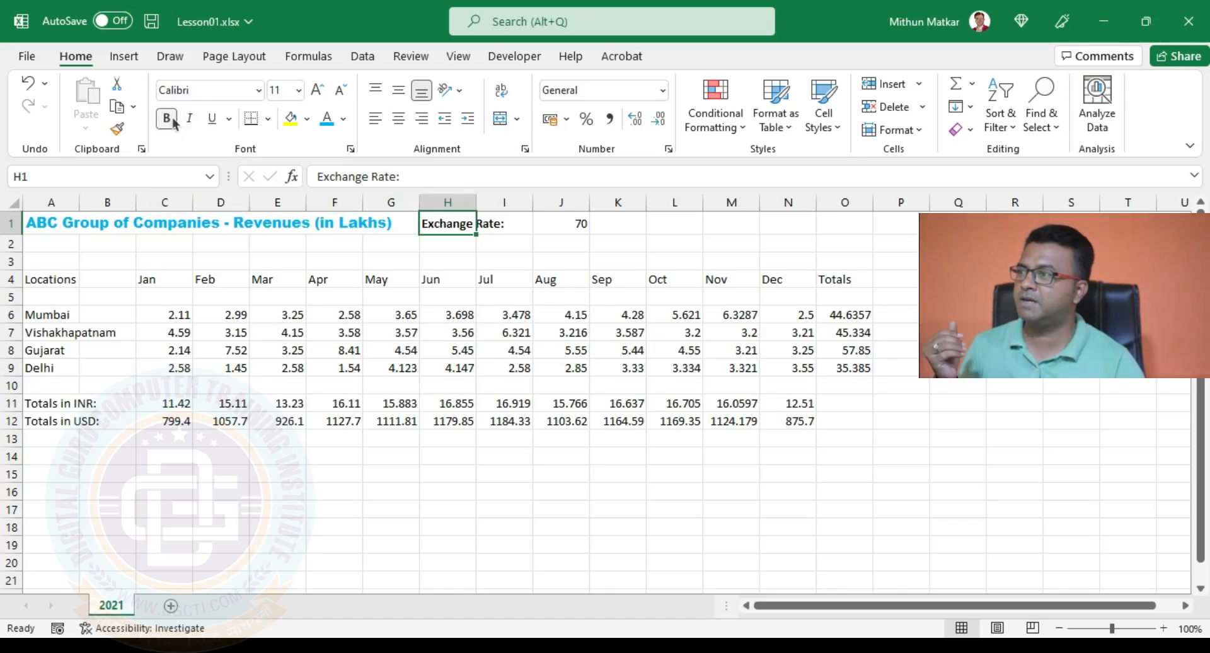
click(564, 224)
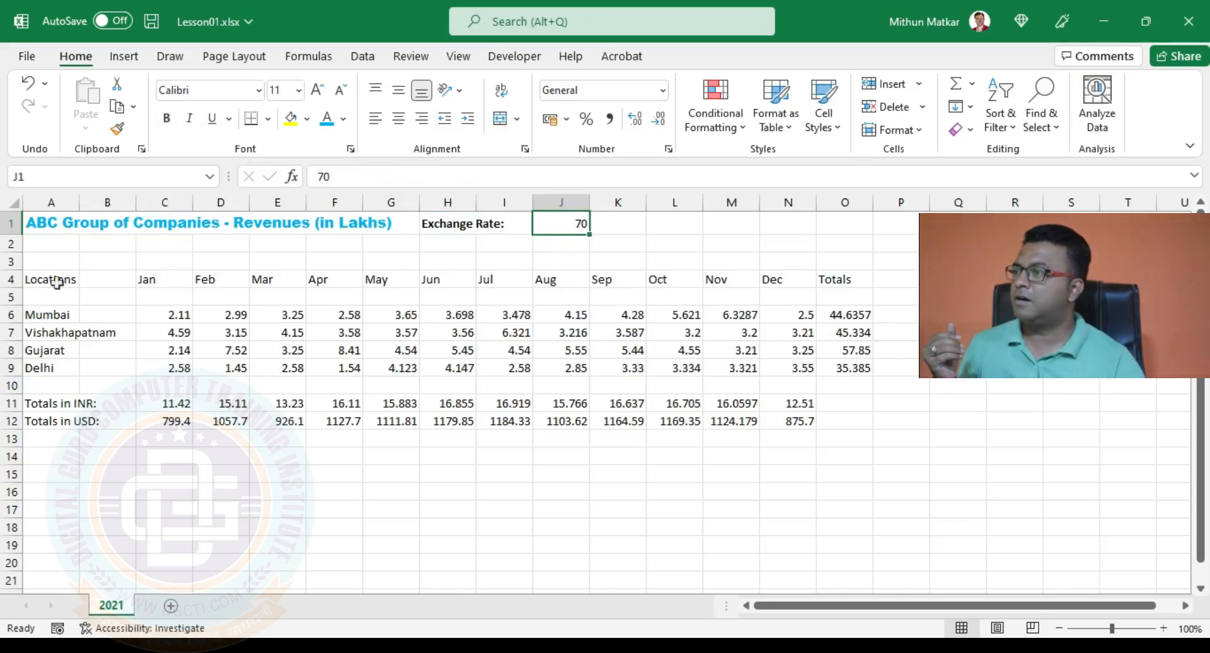
Make the row labels in A4:A12 and the month and Totals headings in C4:O4 bold.
click(34, 279)
drag(33, 279, 38, 421)
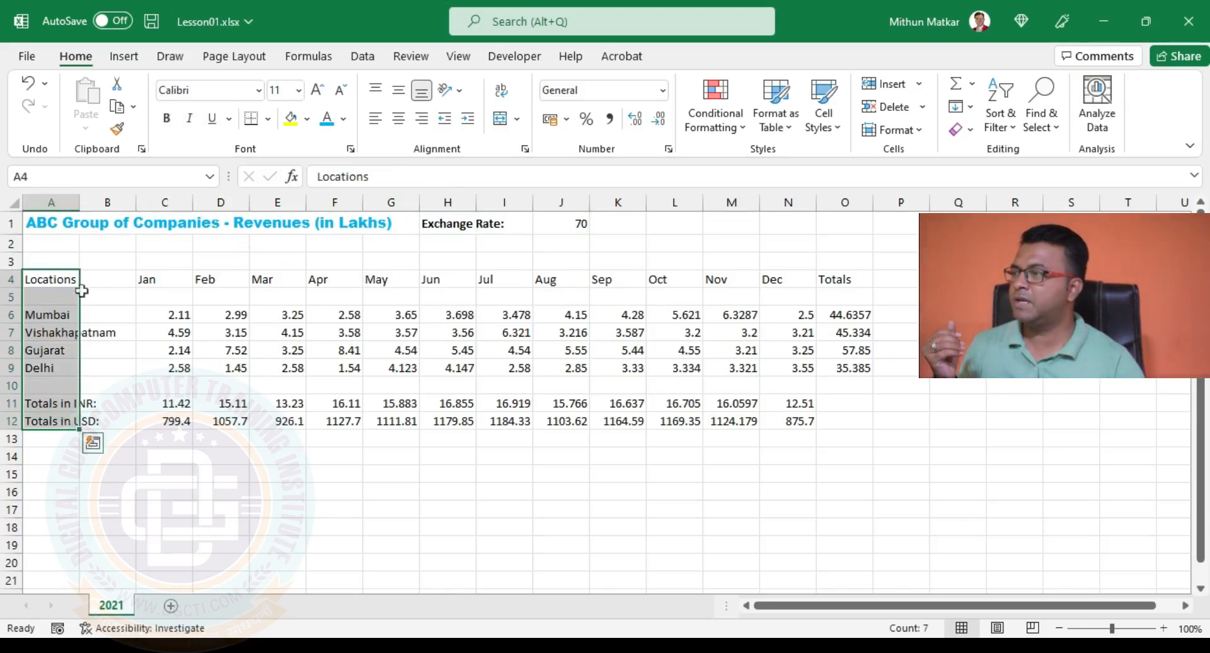
click(167, 119)
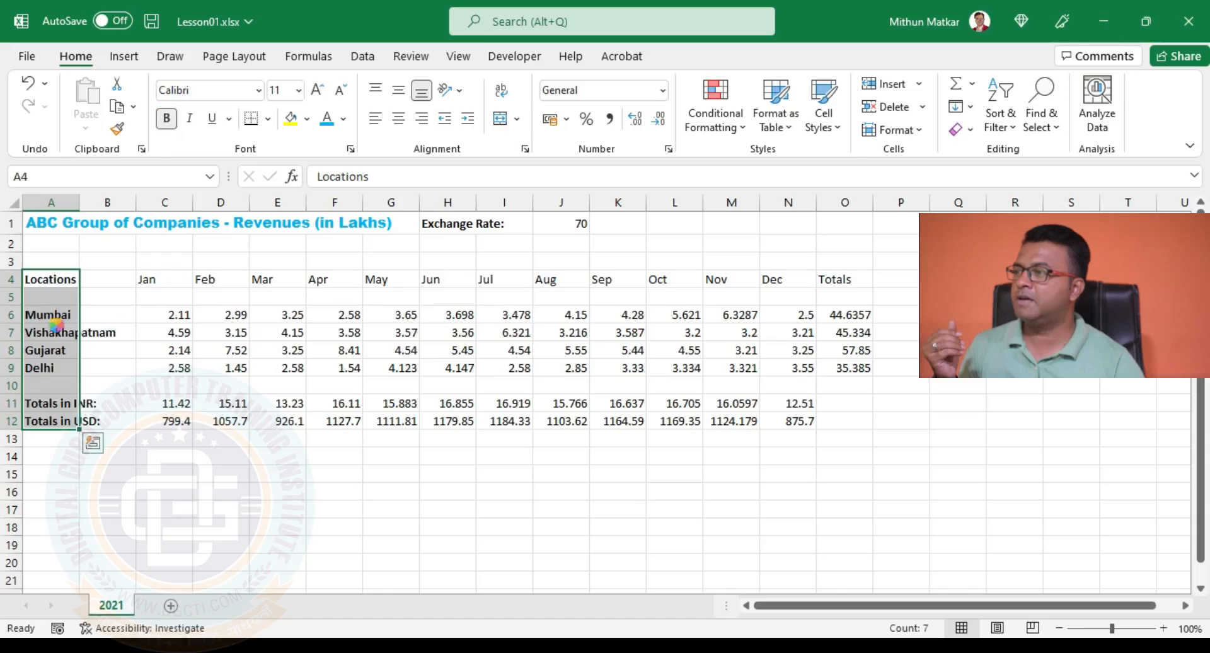
click(65, 334)
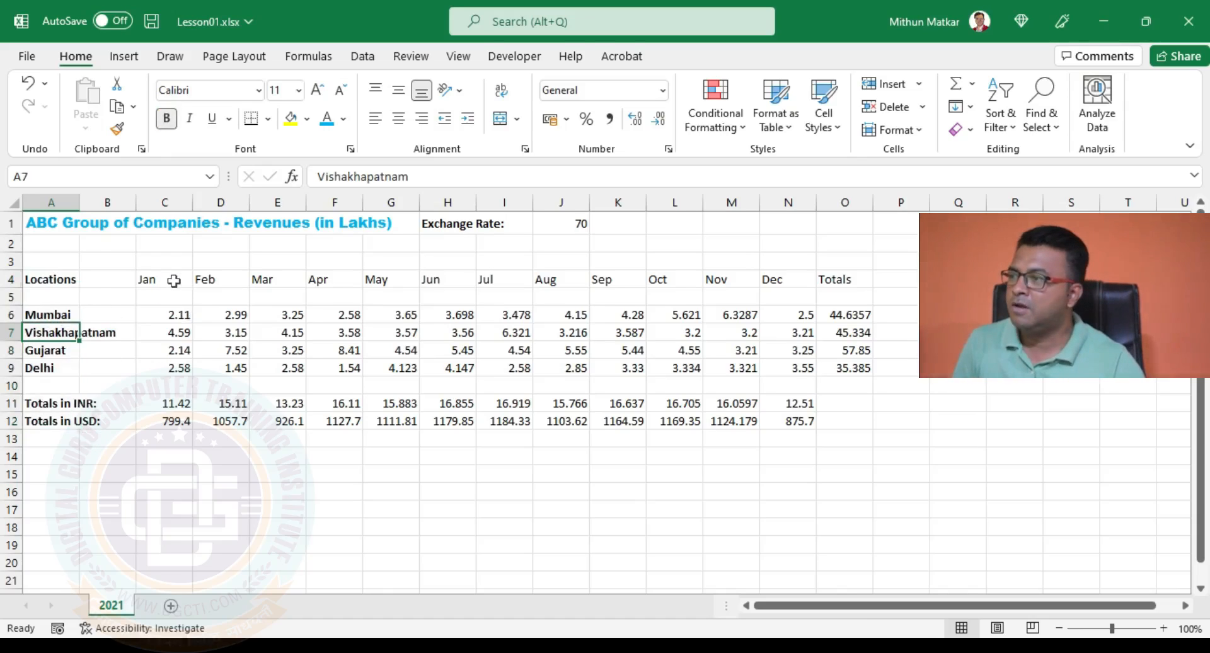
drag(167, 280, 829, 279)
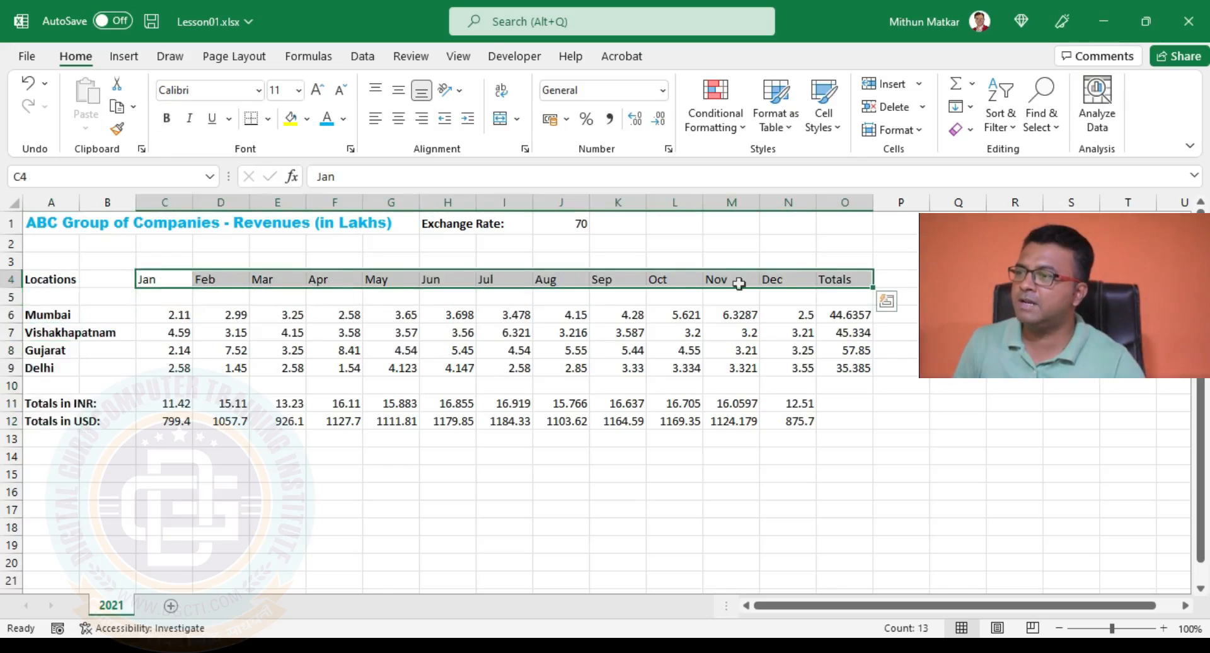
click(167, 120)
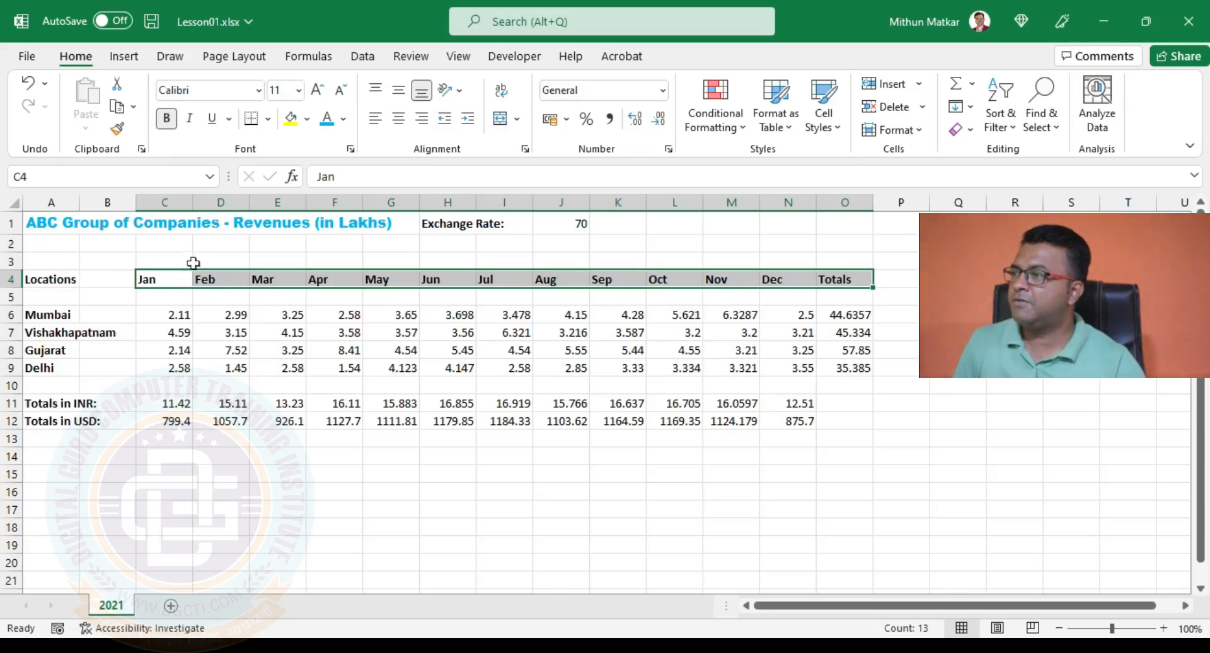
Apply a double underline to the headings in A4:O4.
drag(45, 277, 826, 278)
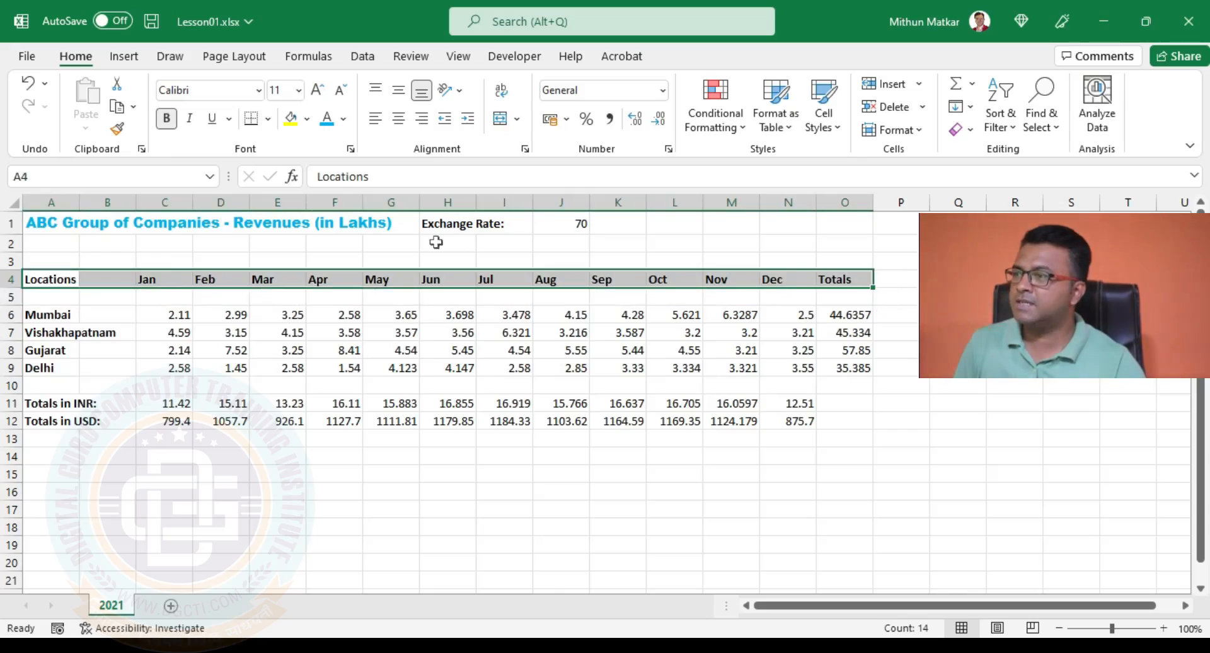
click(211, 120)
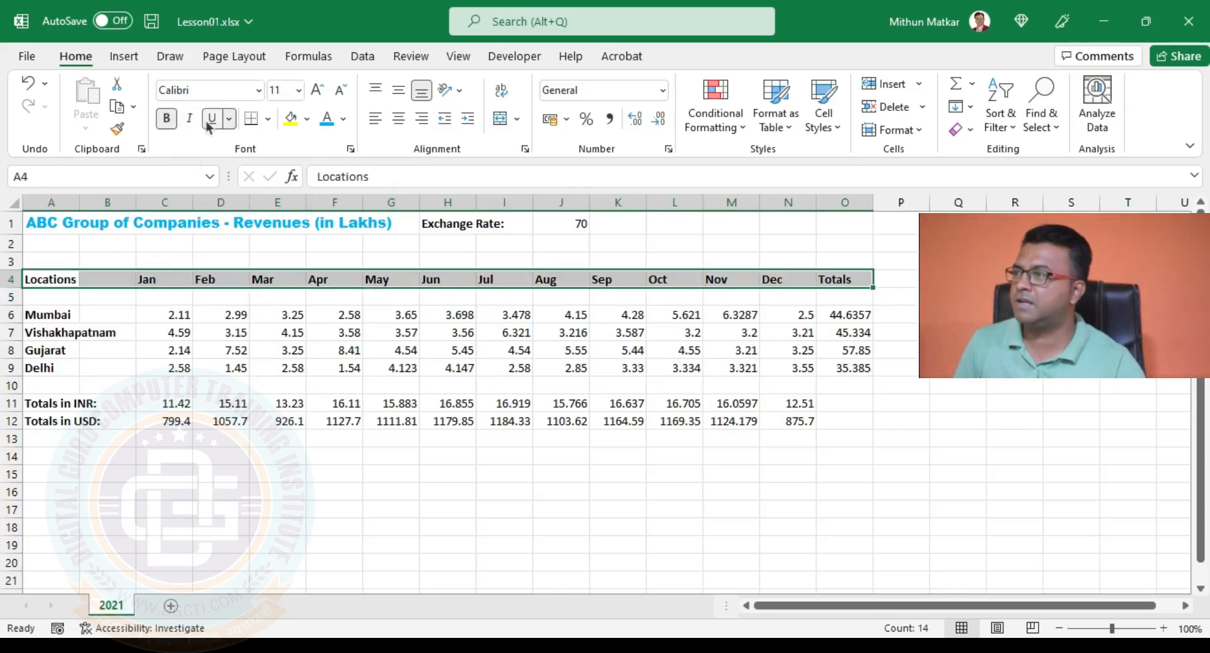
click(230, 118)
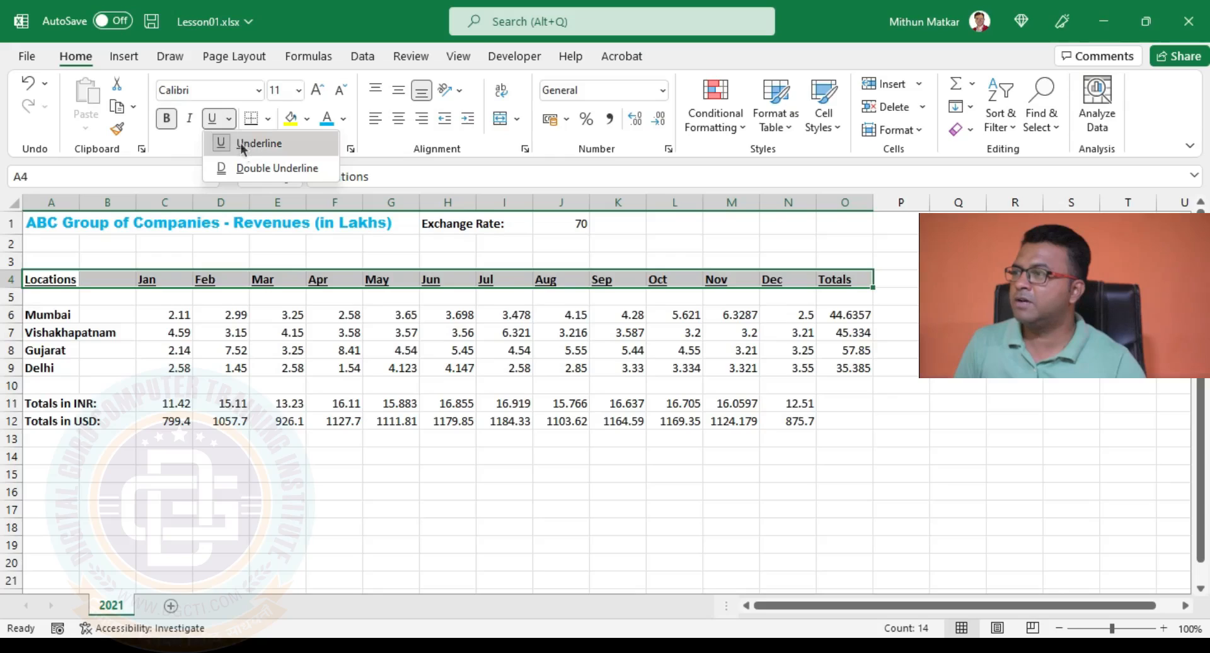
click(281, 170)
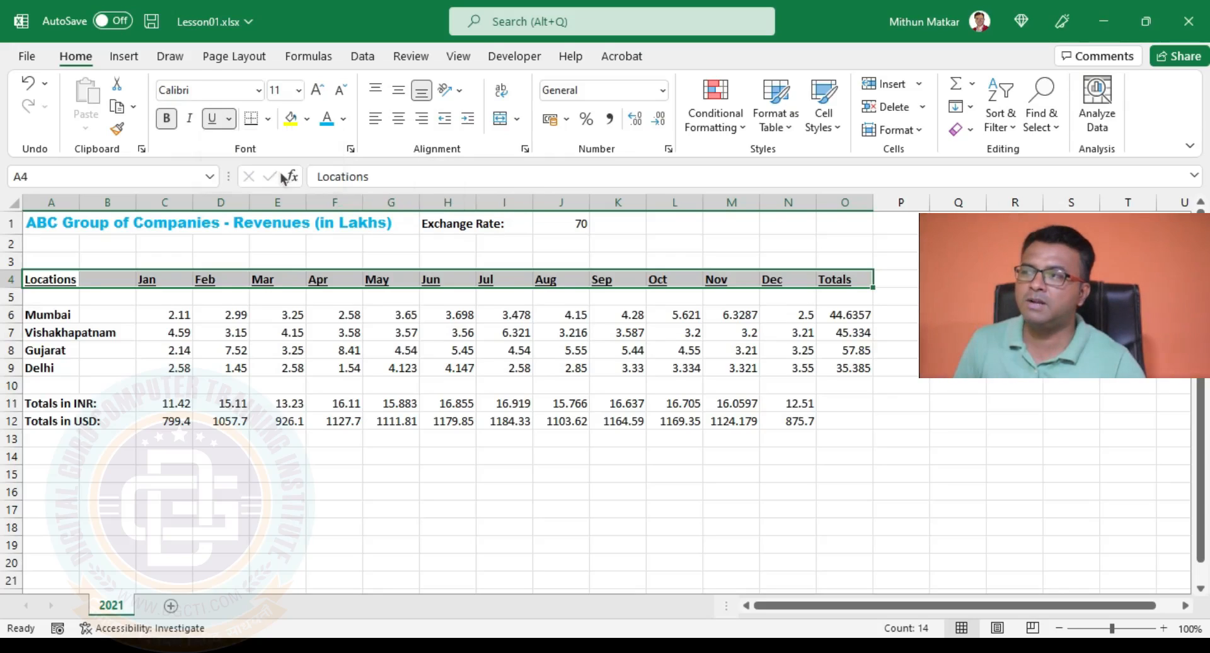
click(433, 362)
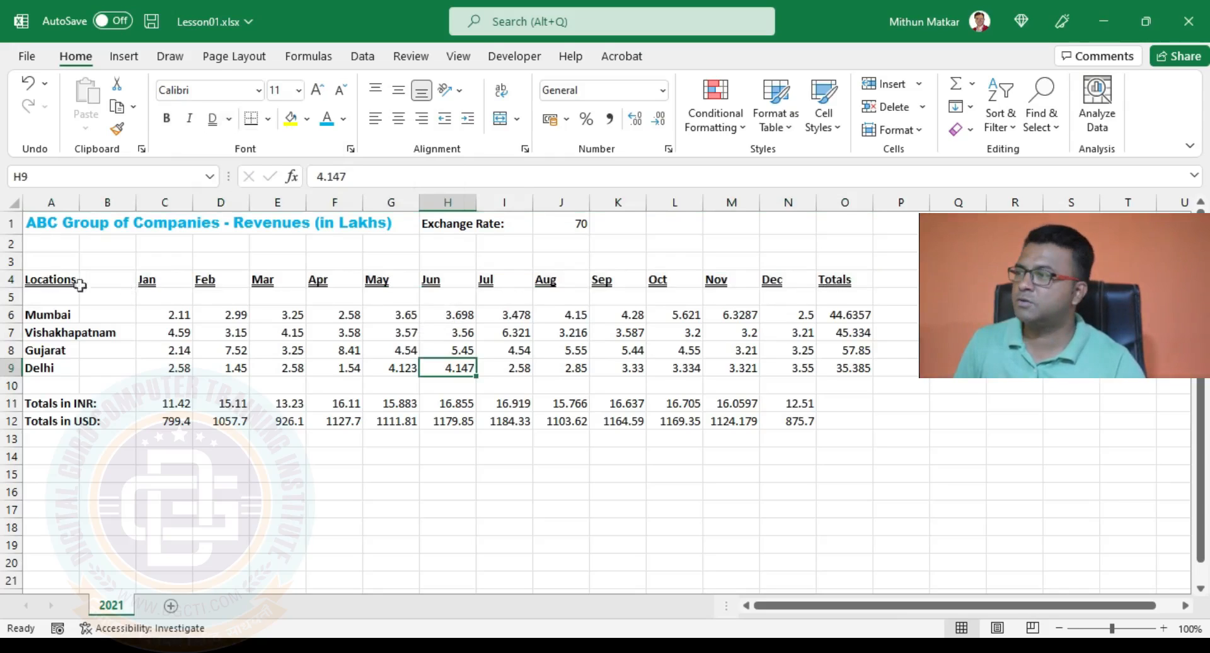
Give the row 4 headings from Locations to Totals a single underline.
drag(28, 281, 838, 279)
click(229, 119)
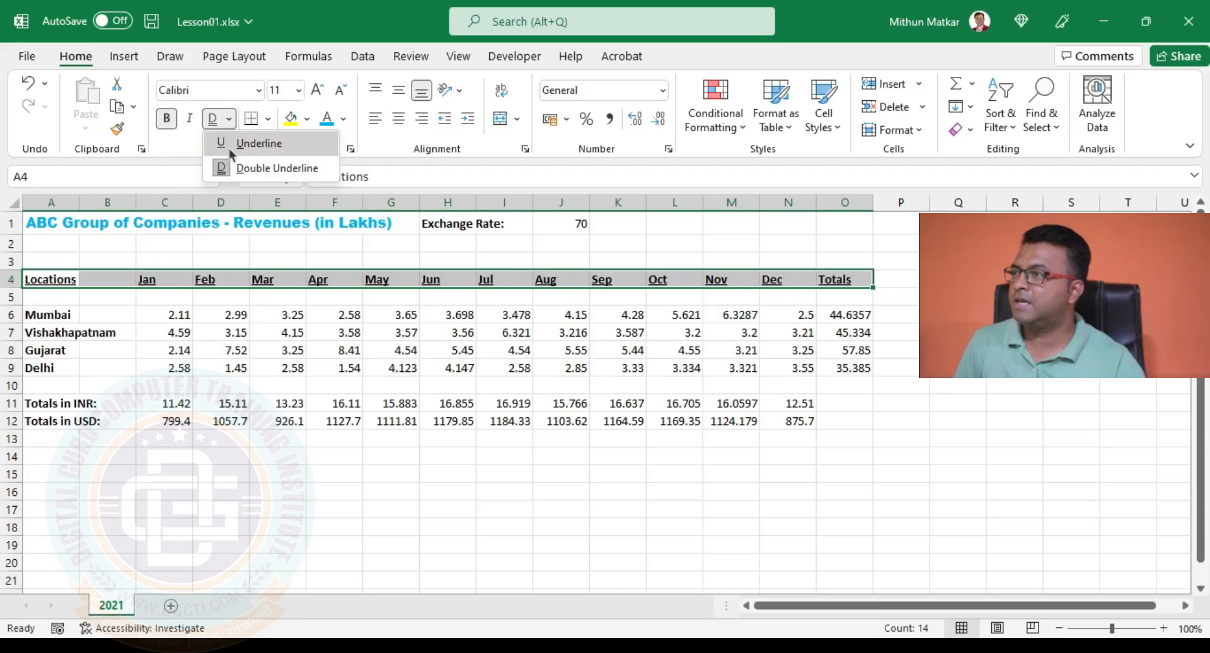
click(229, 145)
click(294, 334)
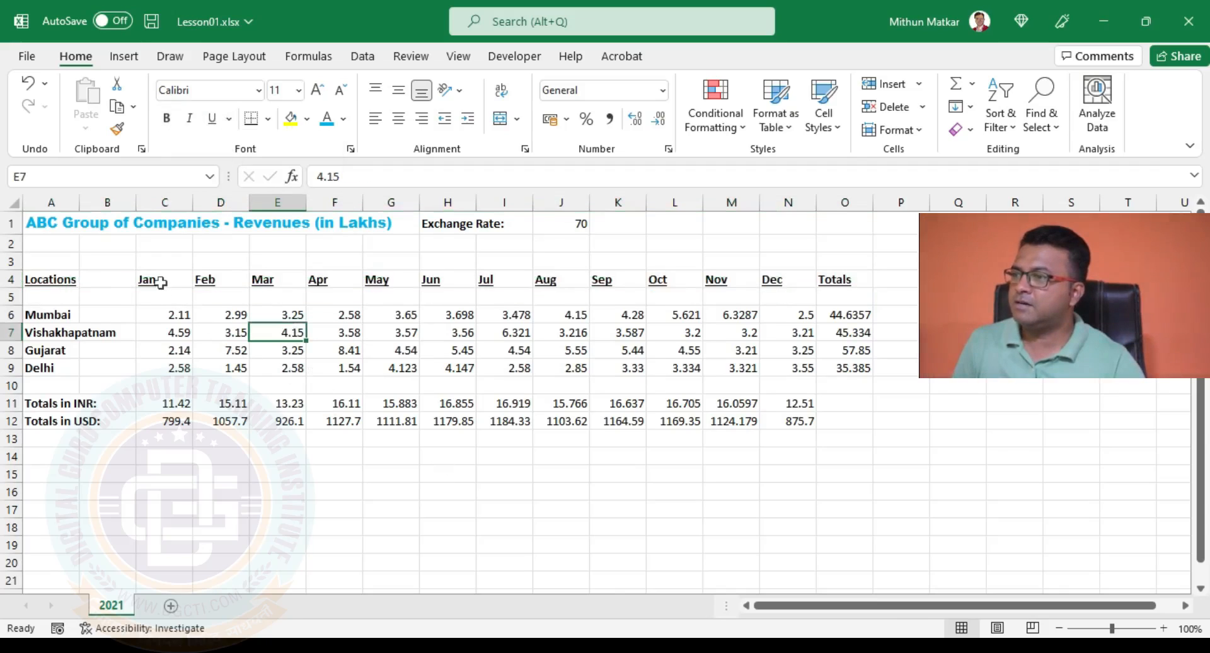
Center the month and Totals headings in C4:O4 horizontally.
drag(160, 282, 838, 281)
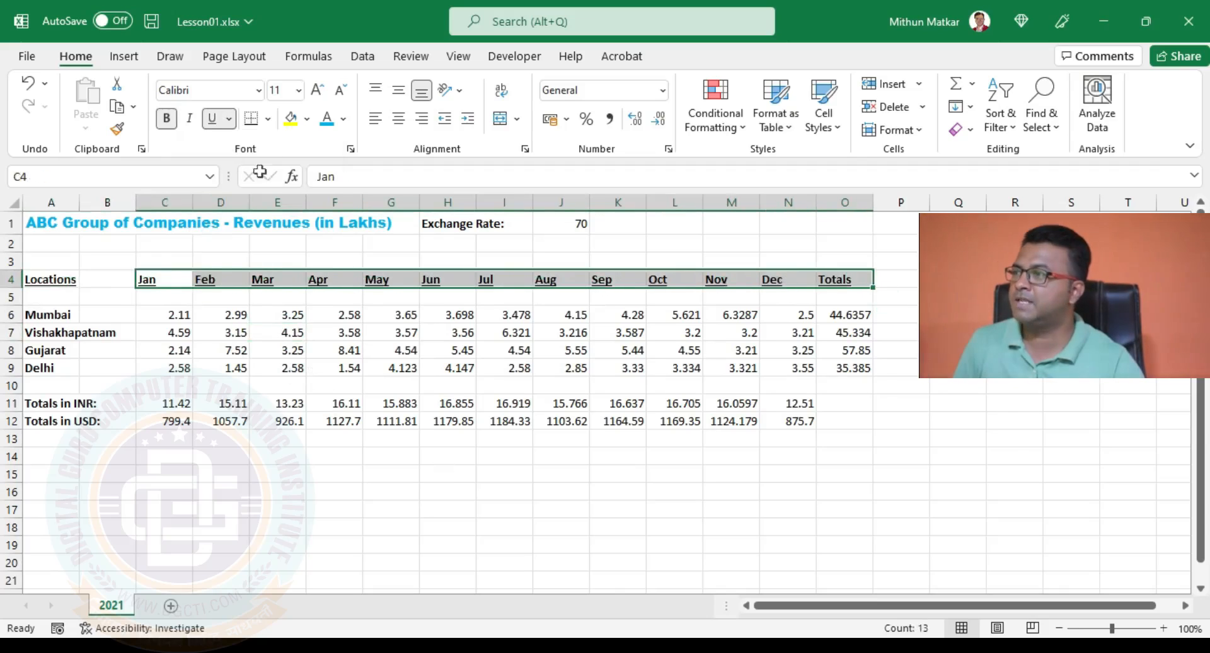
click(399, 124)
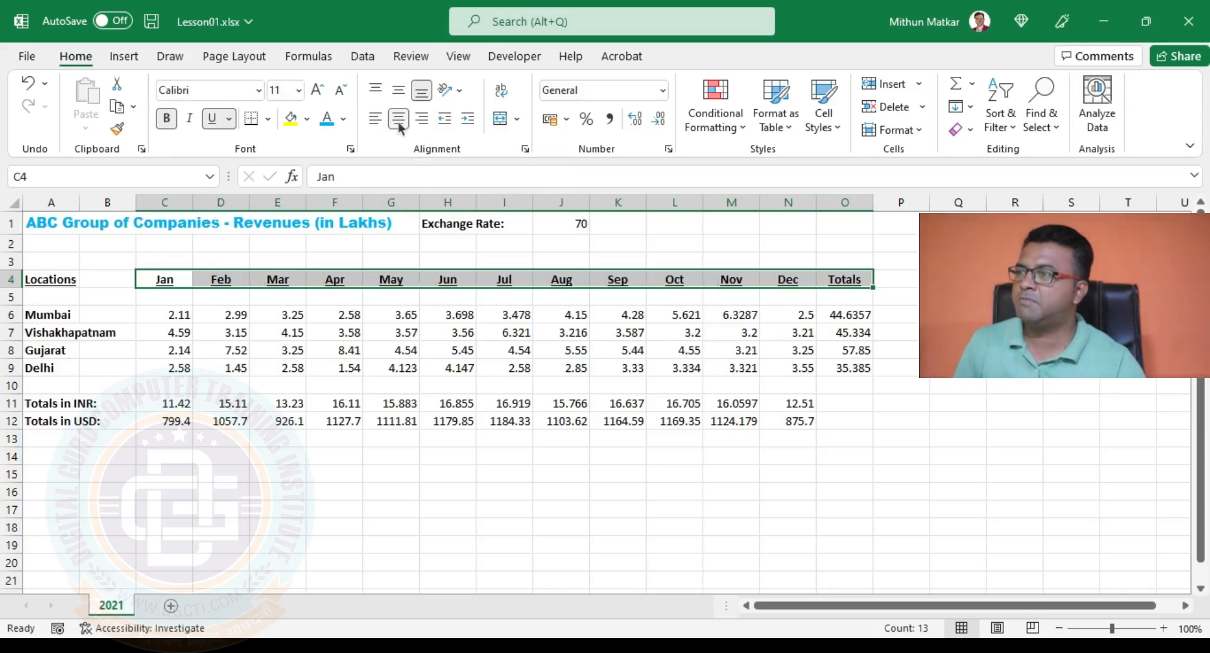
click(690, 280)
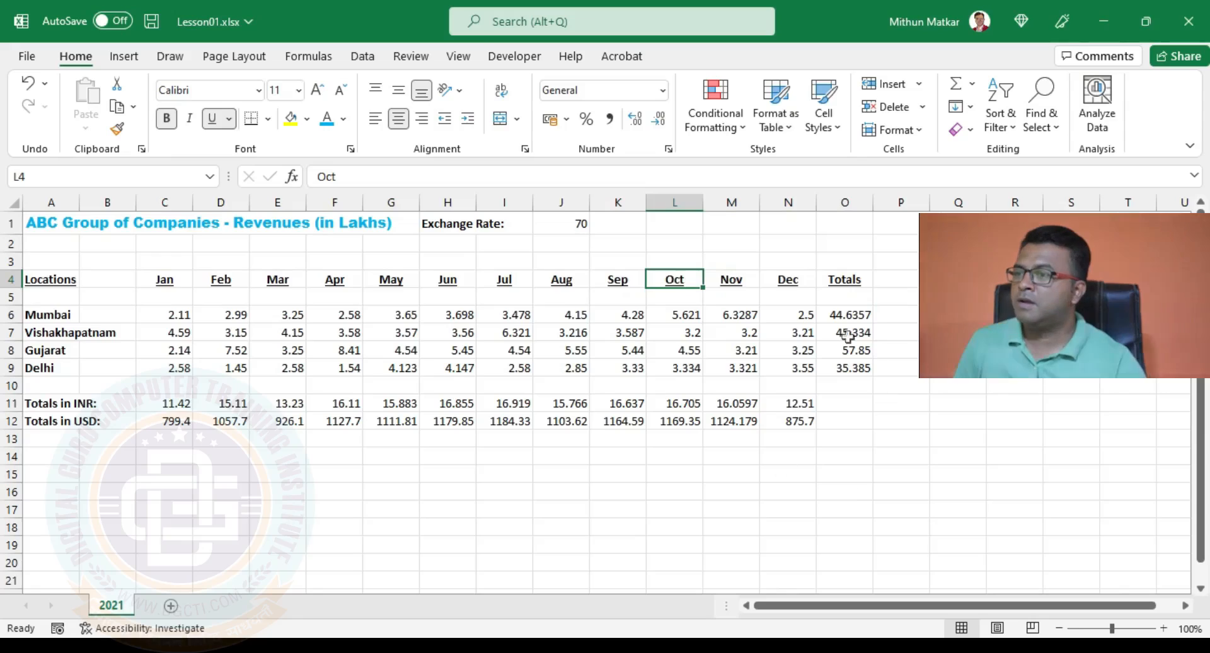
Make the Totals in INR and Totals in USD figures in C11:O12 and the location totals in O6:O9 bold.
drag(179, 404, 845, 422)
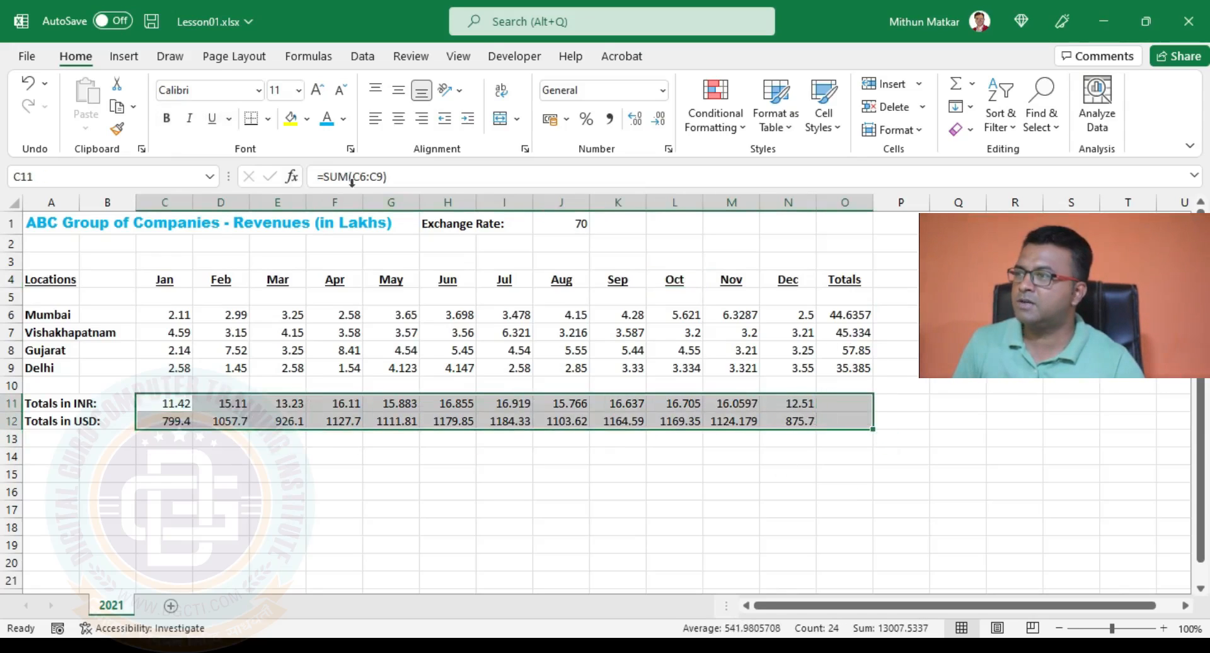
click(167, 118)
drag(848, 315, 851, 363)
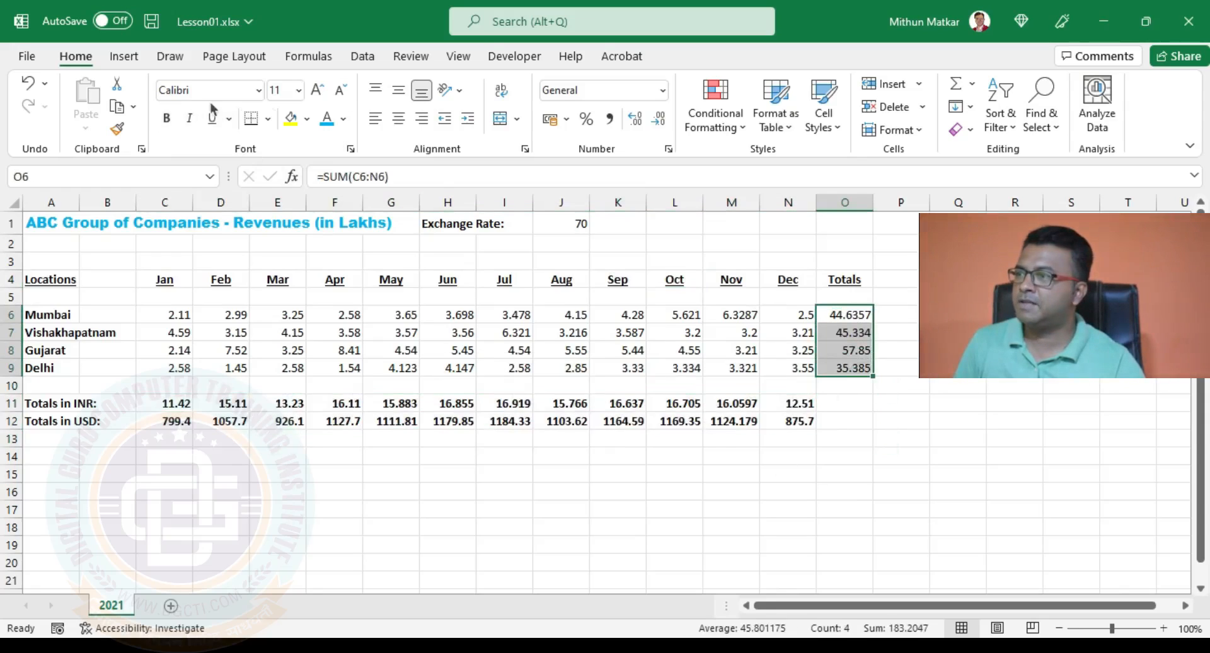
click(166, 117)
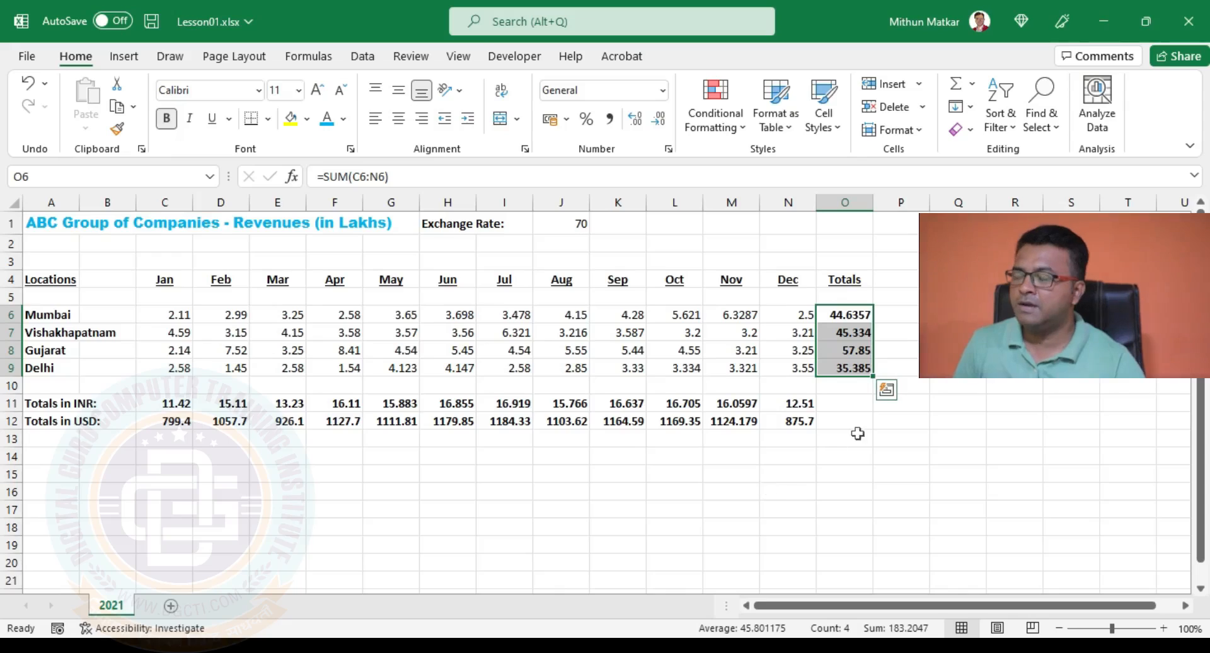
Add an AutoSum total of the monthly INR totals C11:N11 in cell O11.
click(850, 401)
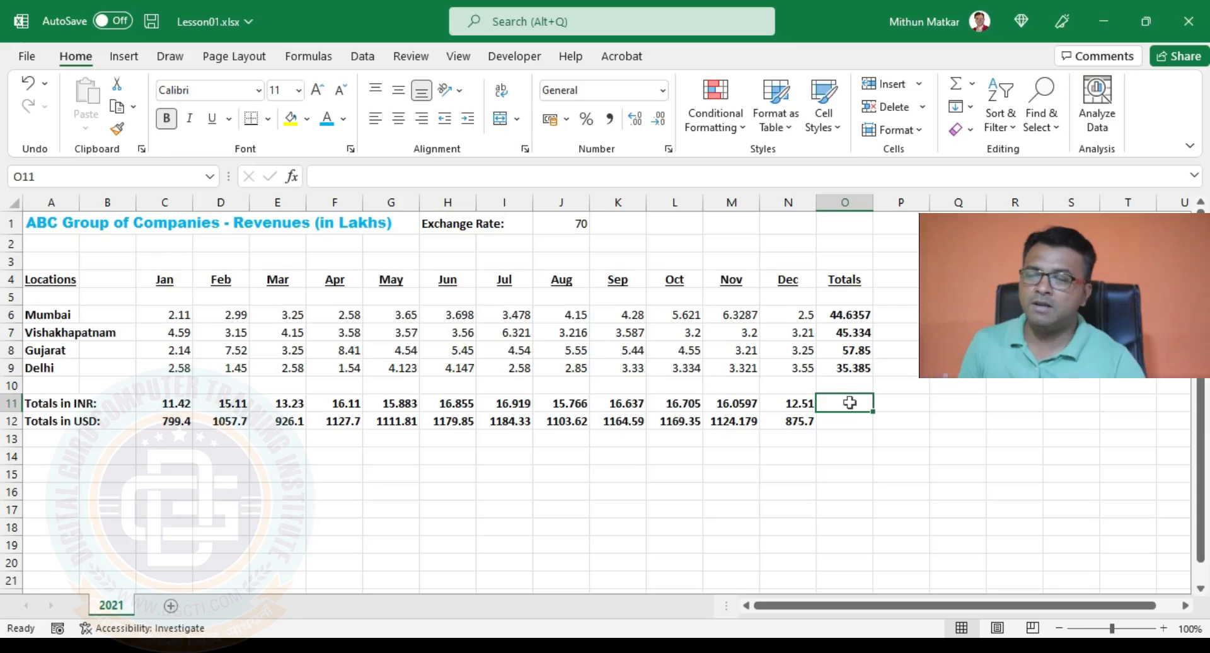
click(310, 58)
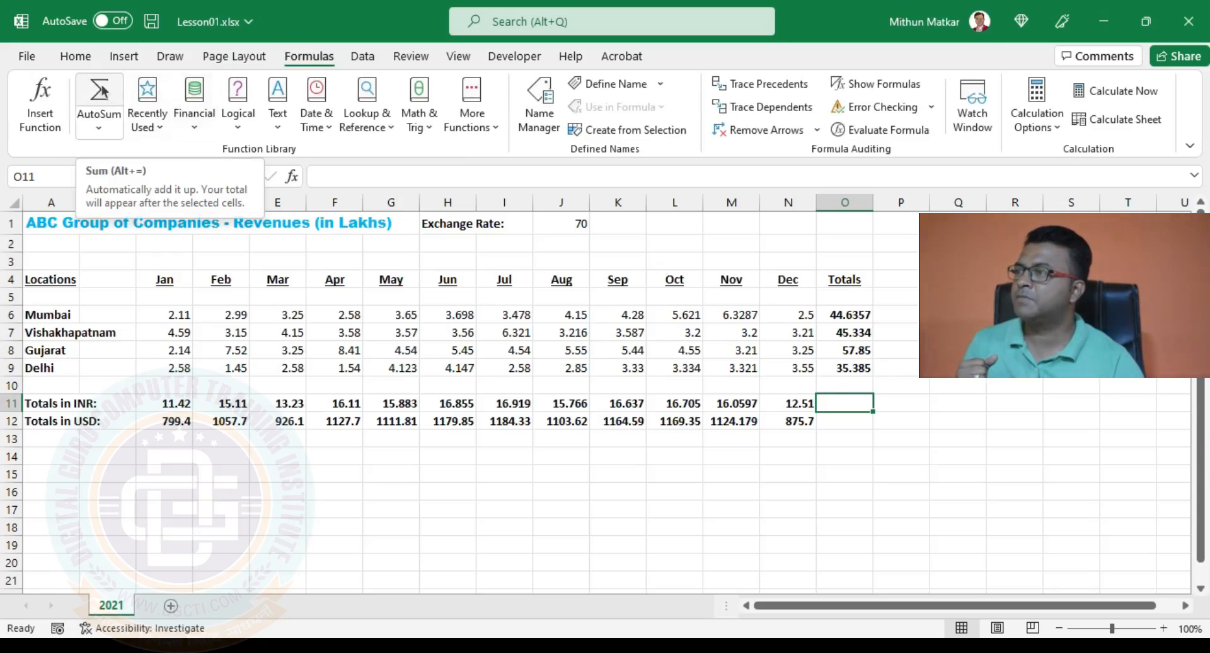
click(82, 61)
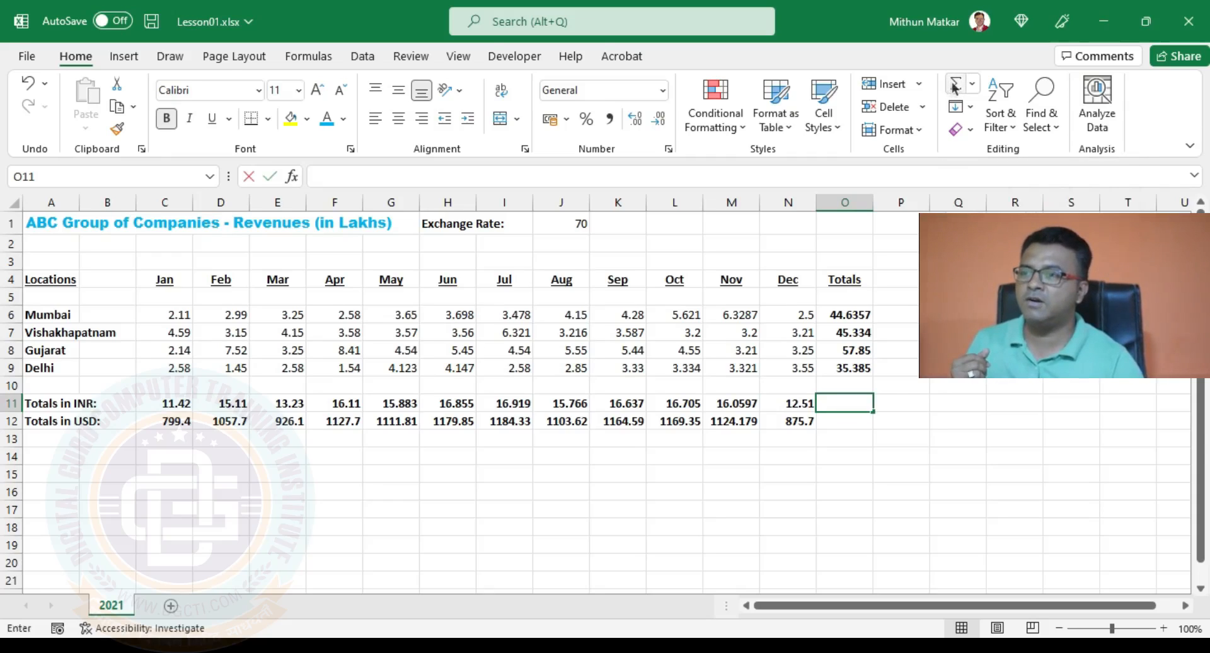
click(955, 87)
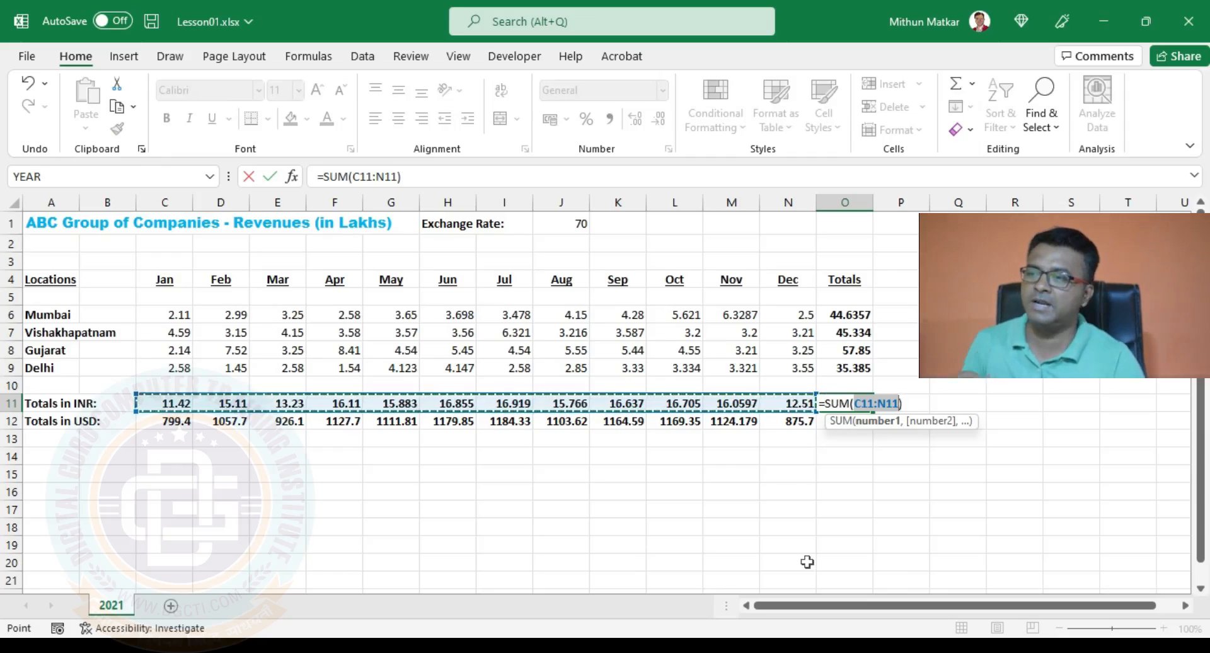
key(Return)
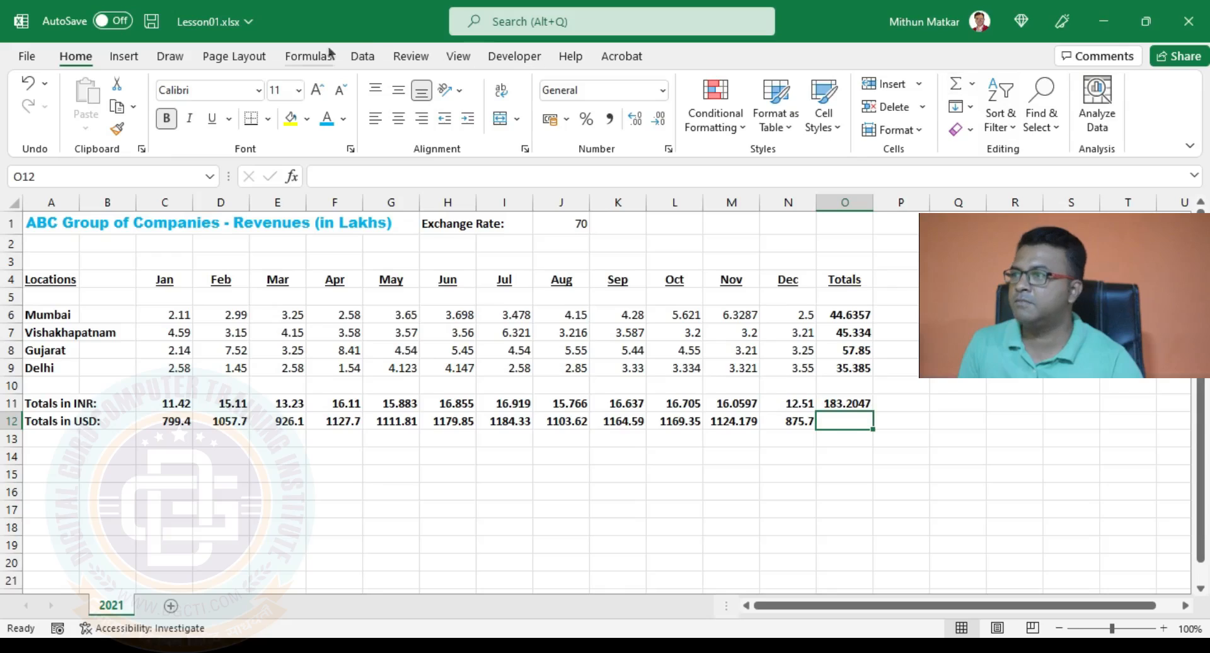
Add an AutoSum total of the monthly USD totals C12:N12 in cell O12.
click(302, 56)
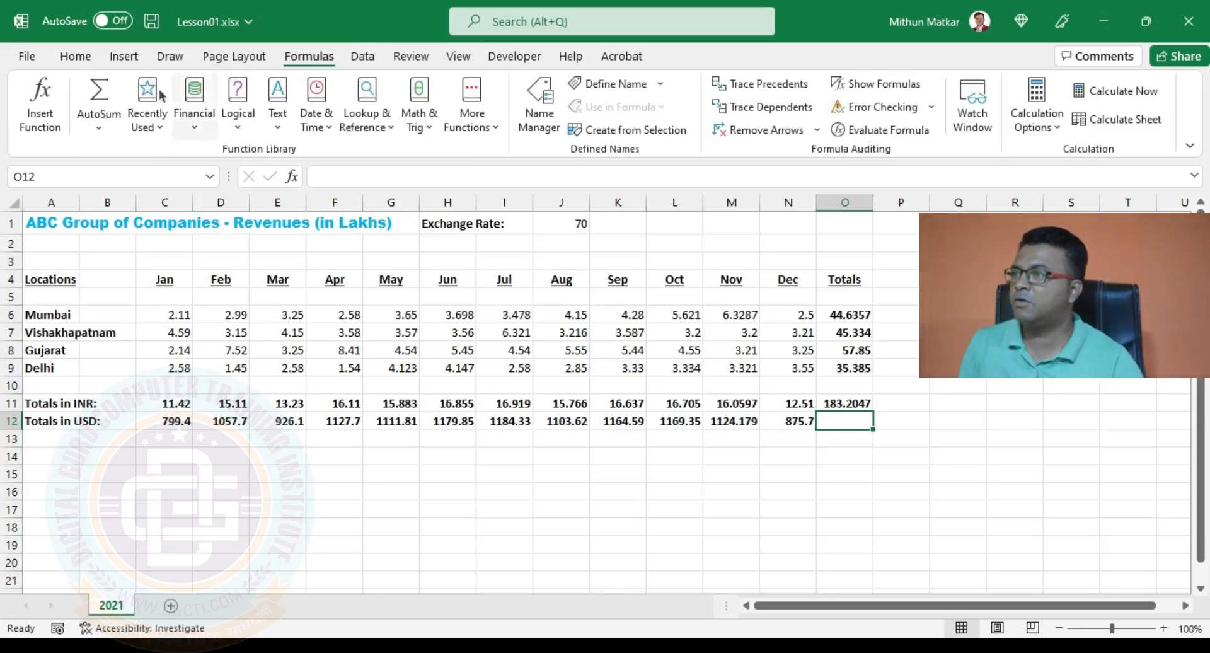
click(99, 89)
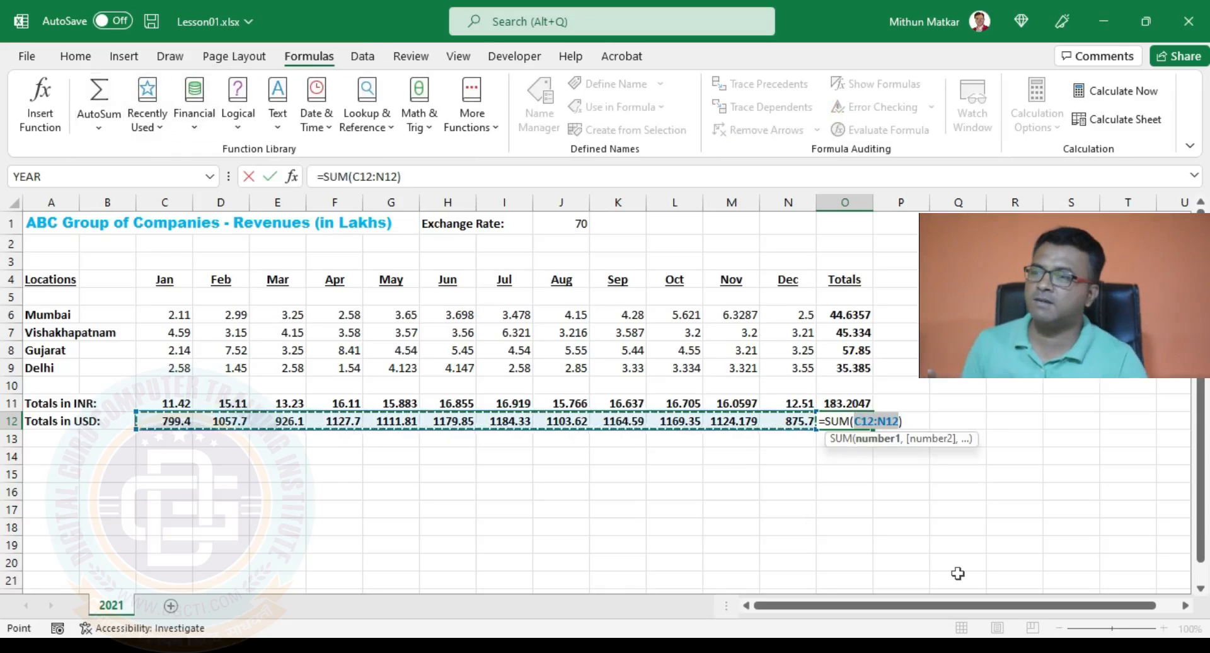
key(Return)
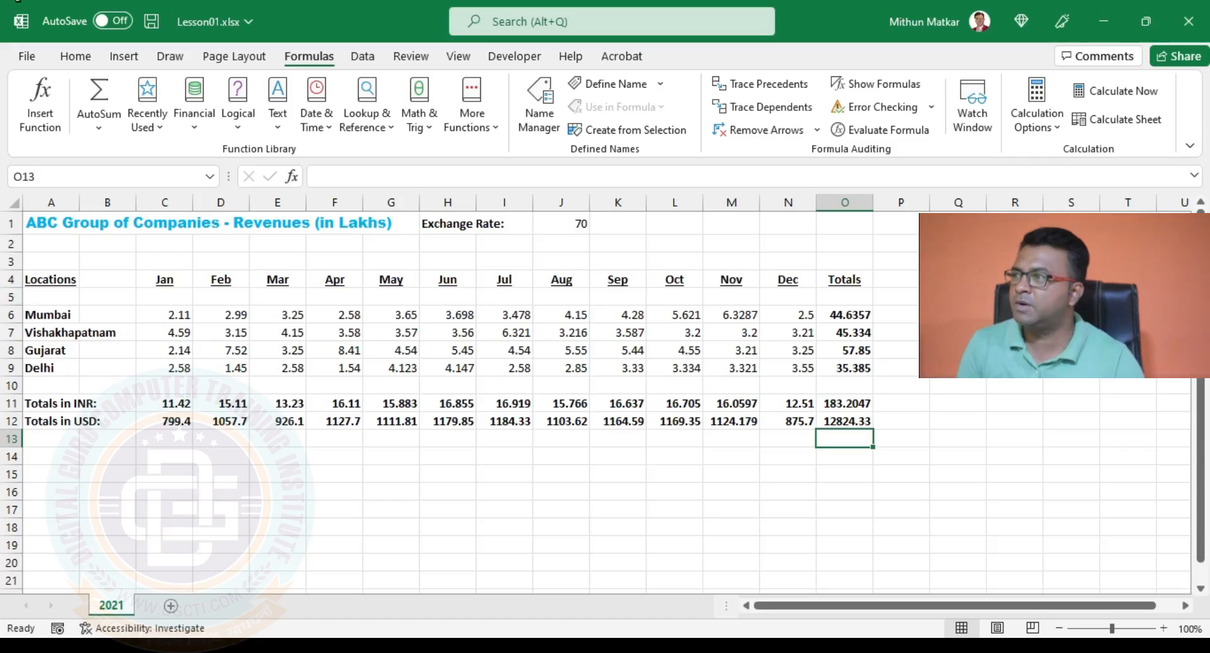
click(75, 56)
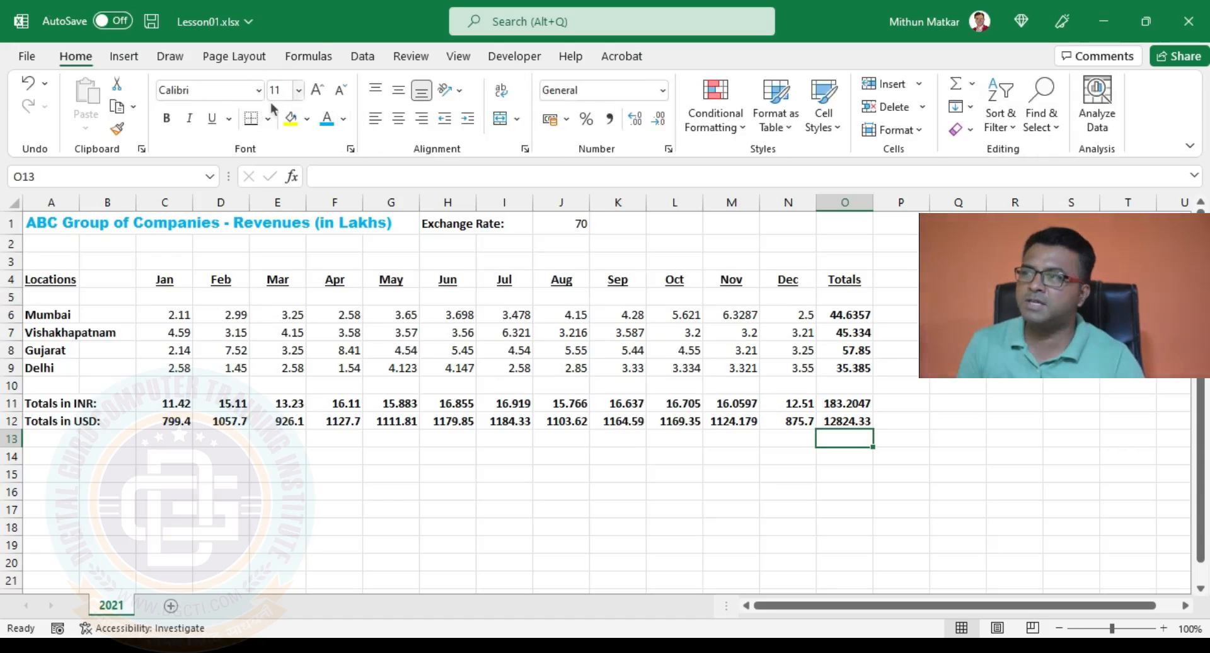